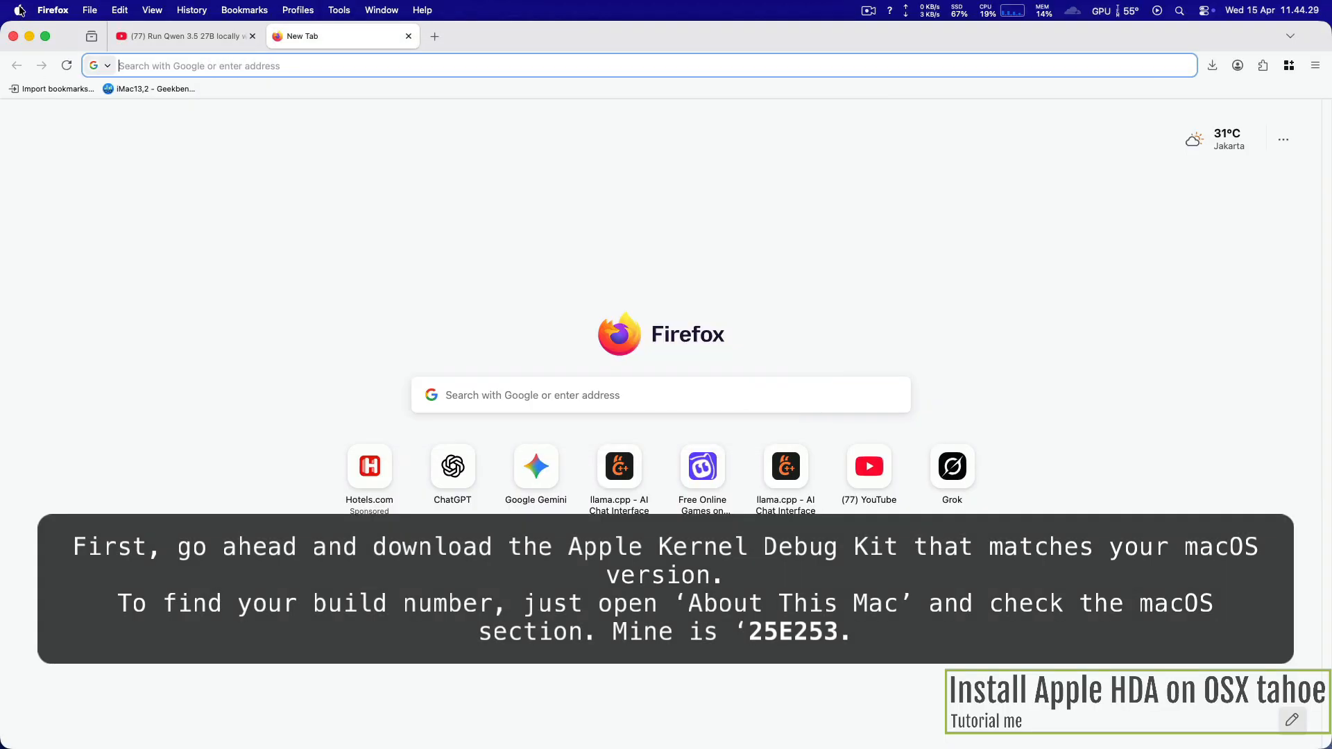
Step: Look up the macOS build number in About This Mac
{"action": "left_click", "coordinate": [18, 9]}
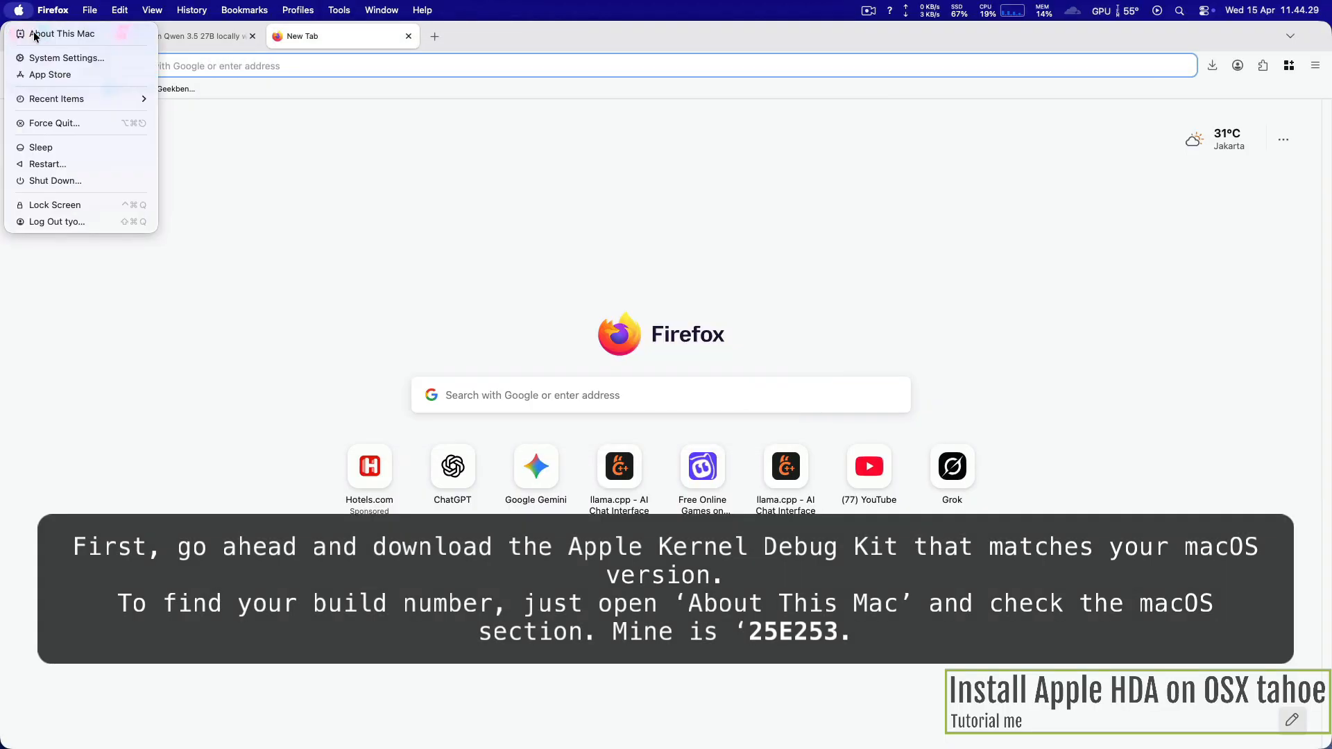
{"action": "left_click", "coordinate": [542, 198]}
{"action": "left_click_drag", "start_coordinate": [675, 152], "coordinate": [356, 138]}
{"action": "left_click", "coordinate": [347, 402]}
{"action": "double_click", "coordinate": [367, 403]}
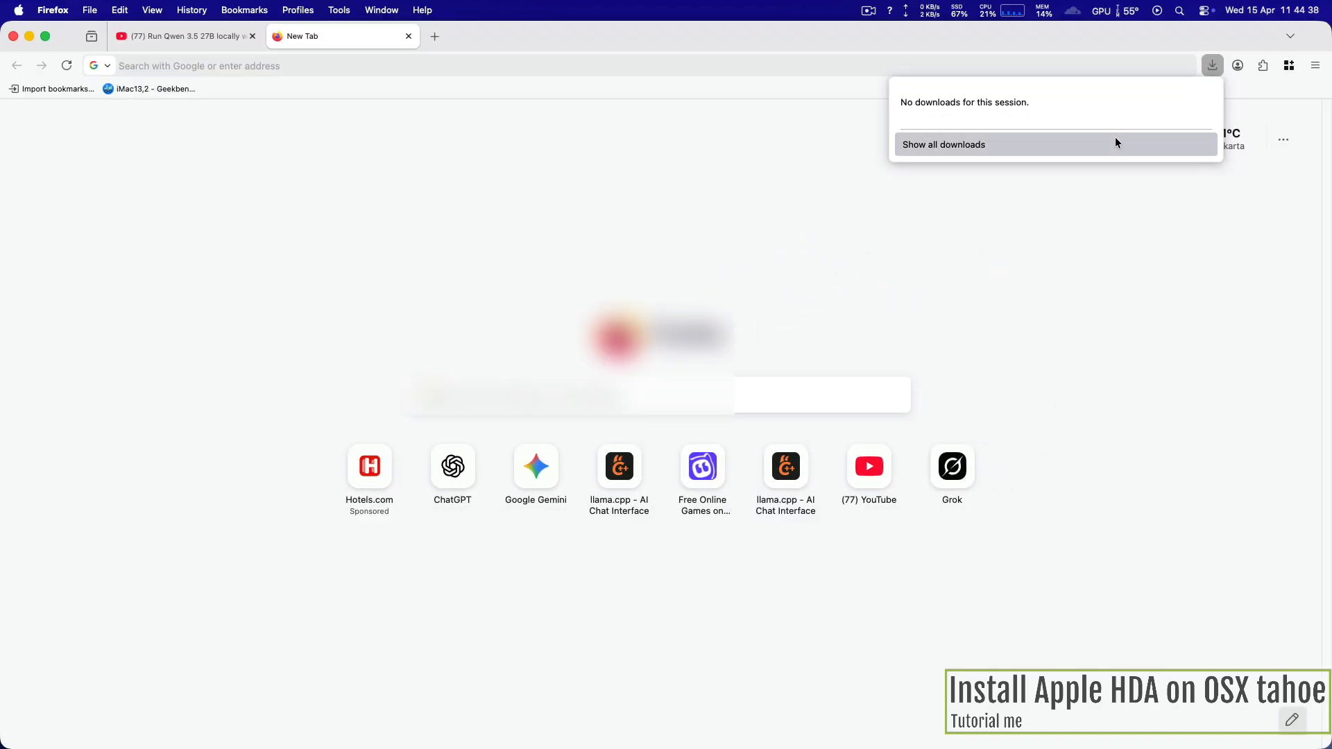
{"action": "left_click", "coordinate": [1115, 139]}
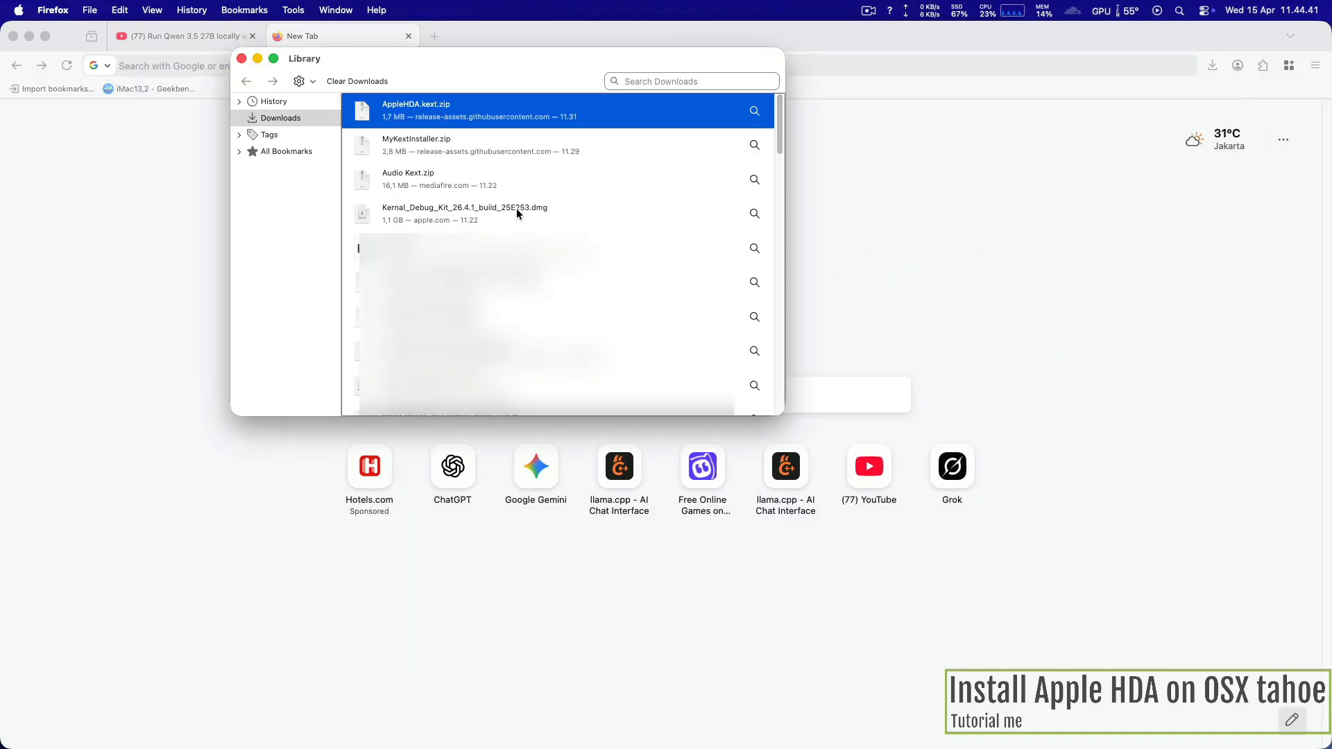
Step: Open the downloaded Kernel_Debug_Kit_26.4.1_build_25E253.dmg and launch the KernelDebugKit.pkg installer
{"action": "right_click", "coordinate": [397, 214]}
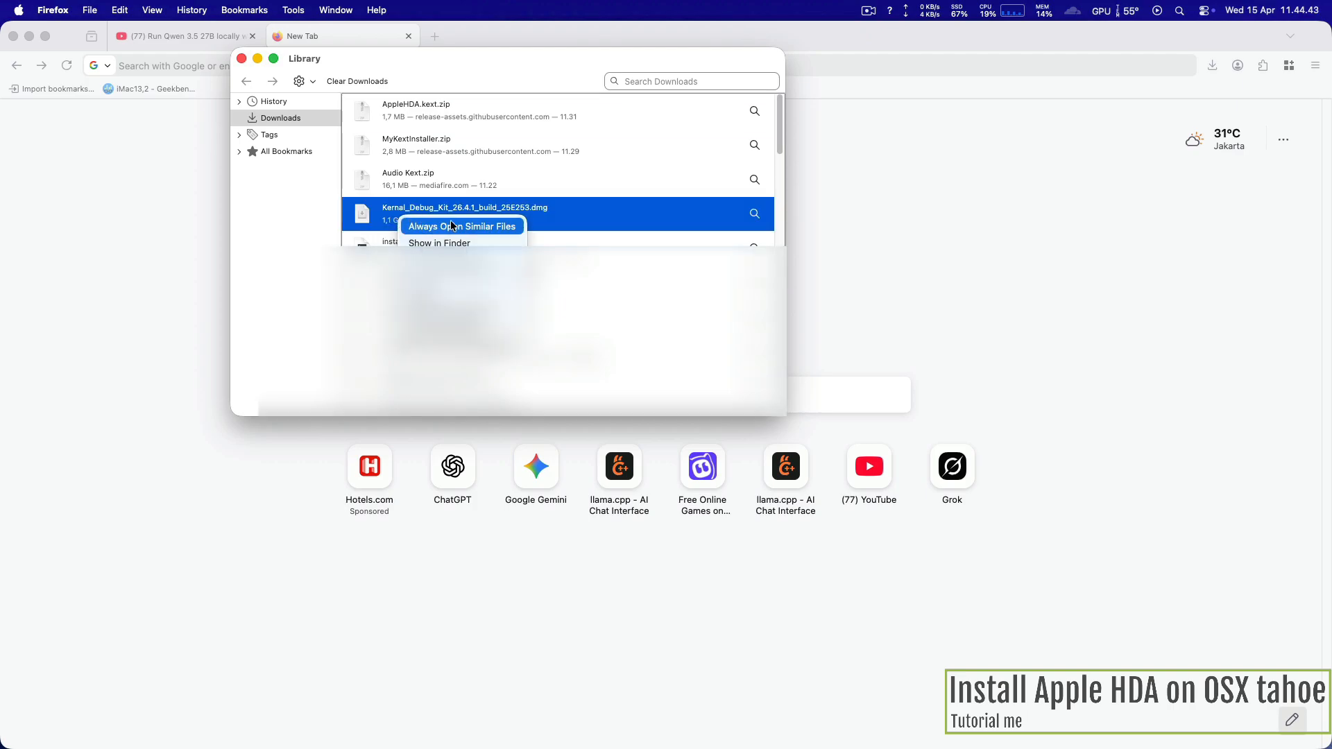
{"action": "left_click", "coordinate": [570, 207]}
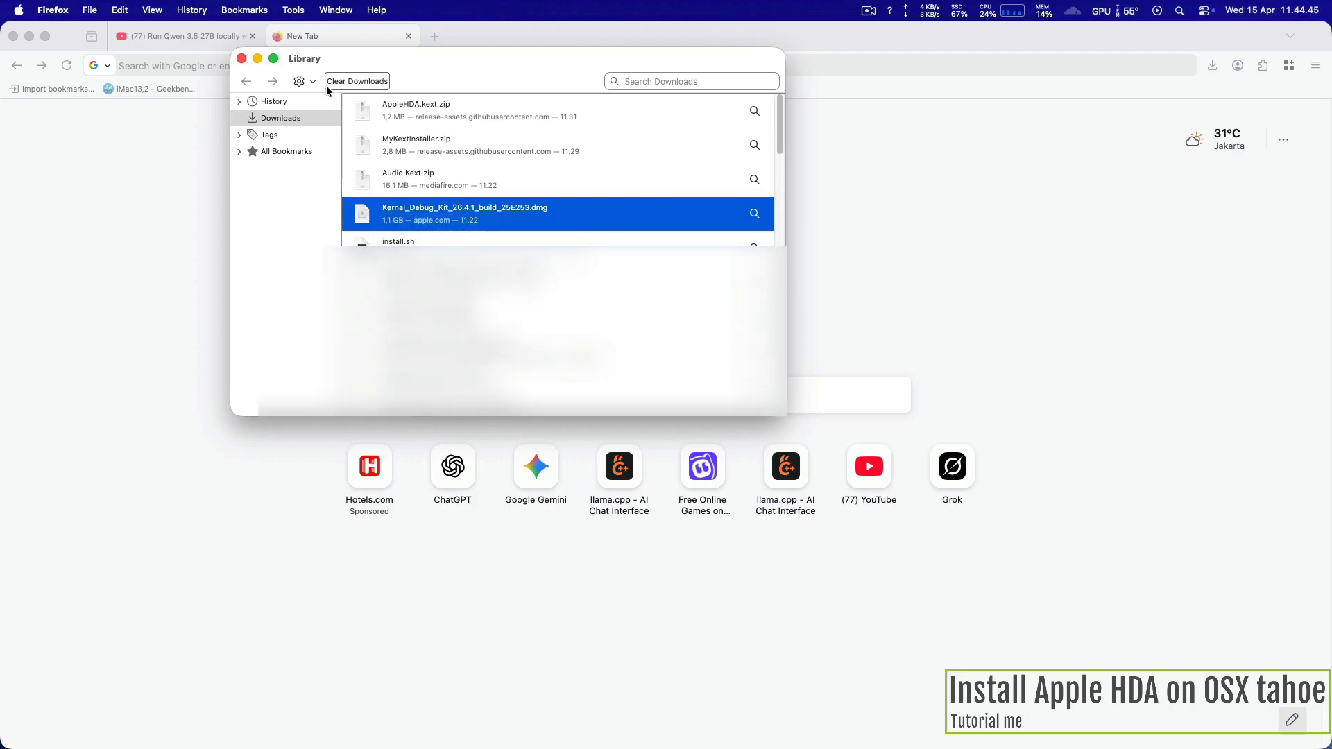
{"action": "left_click", "coordinate": [259, 61]}
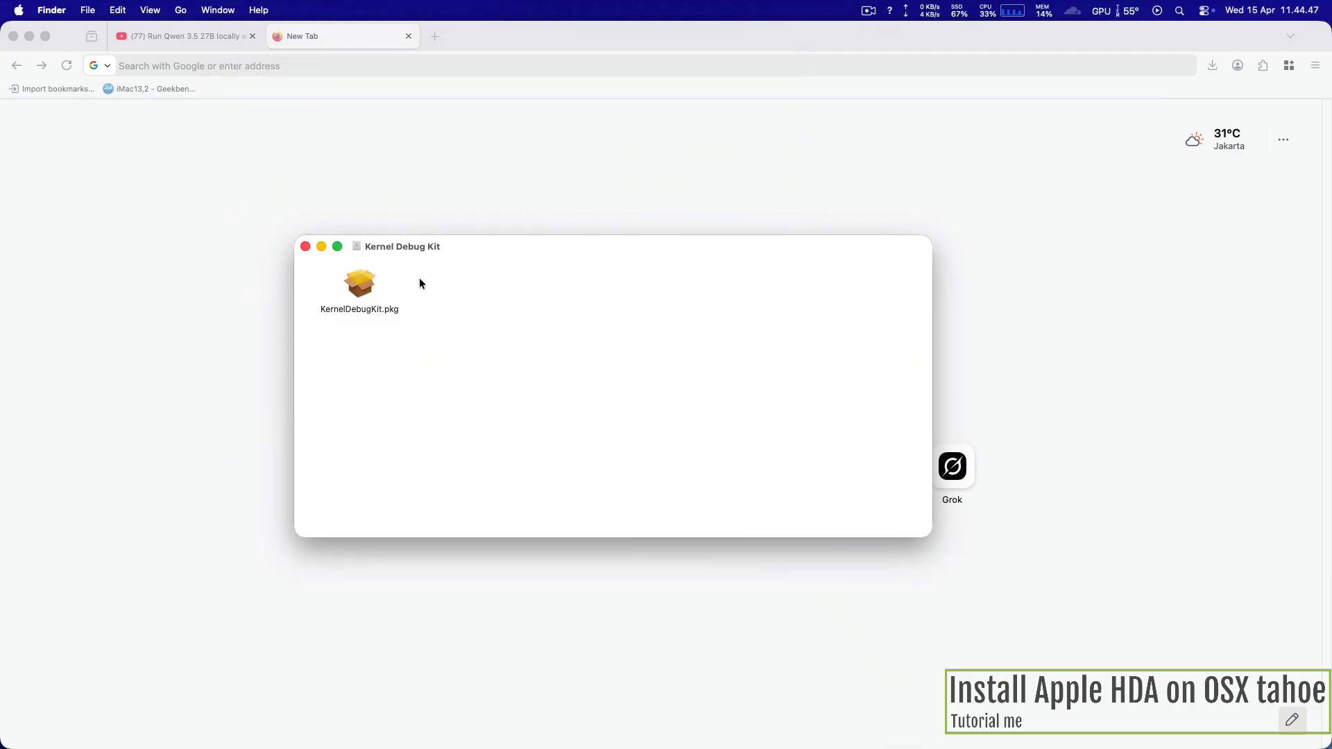
{"action": "left_click", "coordinate": [362, 290]}
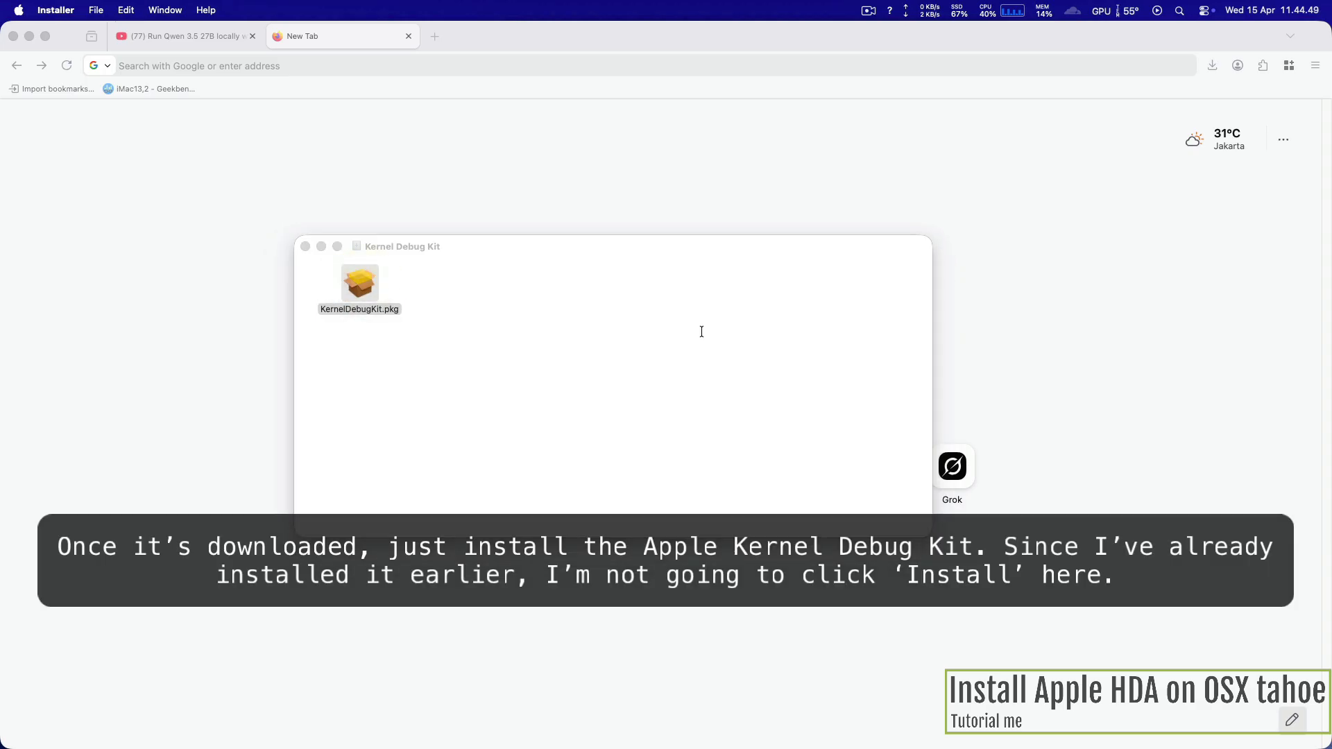
Step: Advance the Kernel Debug Kit installer to the Installation Type stage, agreeing to the software license
{"action": "left_click", "coordinate": [845, 463]}
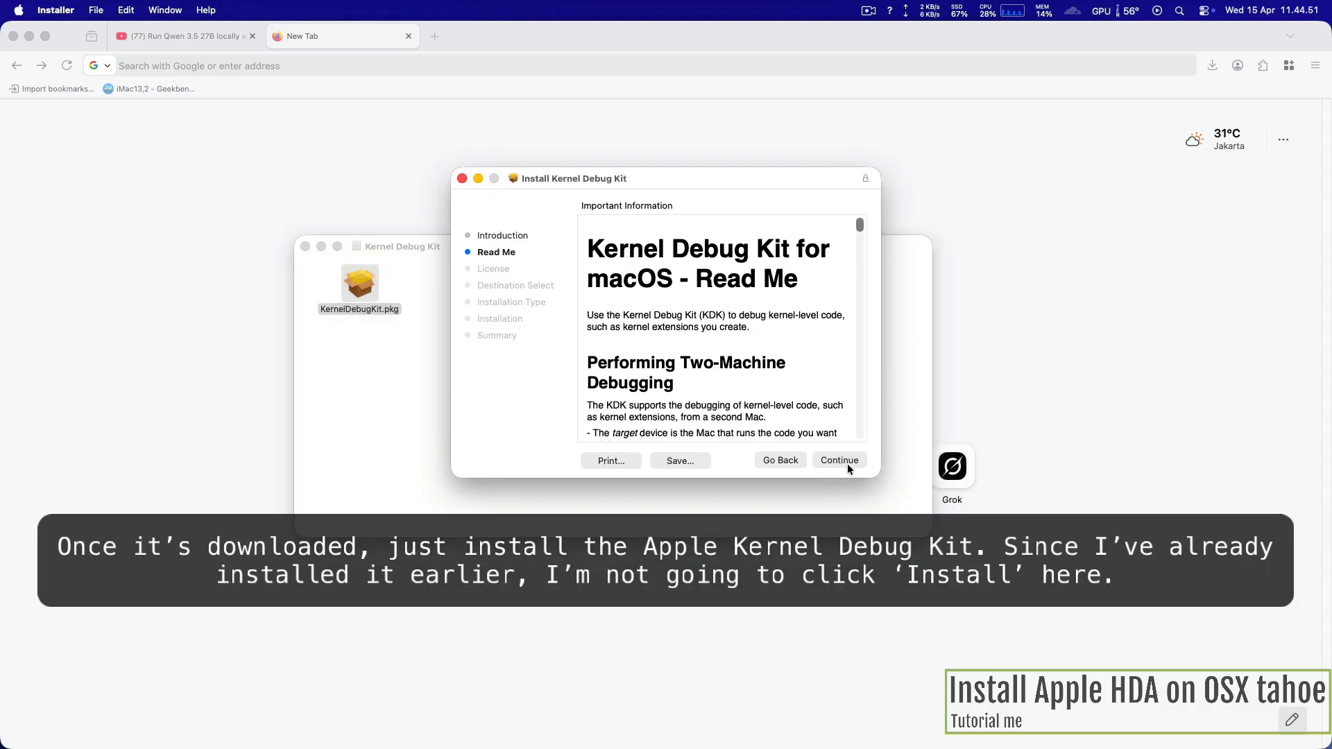
{"action": "left_click", "coordinate": [847, 464]}
{"action": "left_click", "coordinate": [849, 463]}
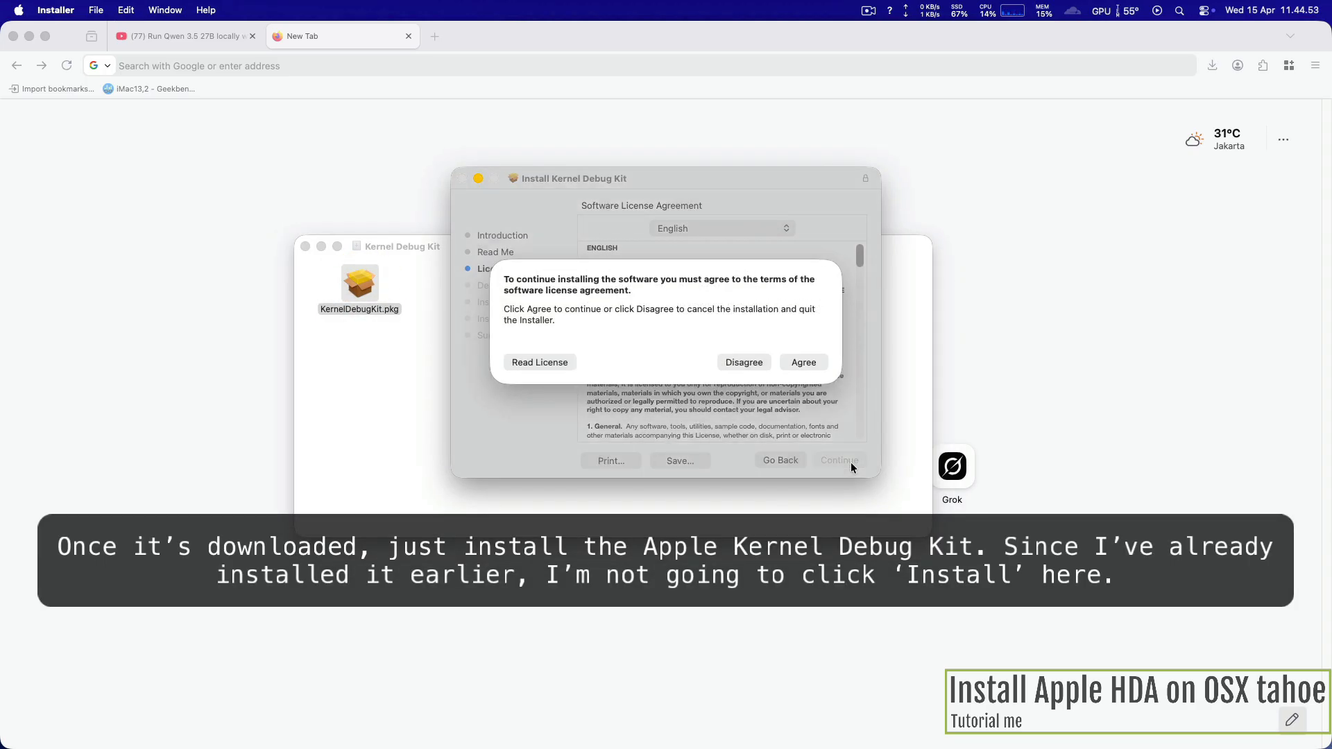
{"action": "left_click", "coordinate": [809, 366]}
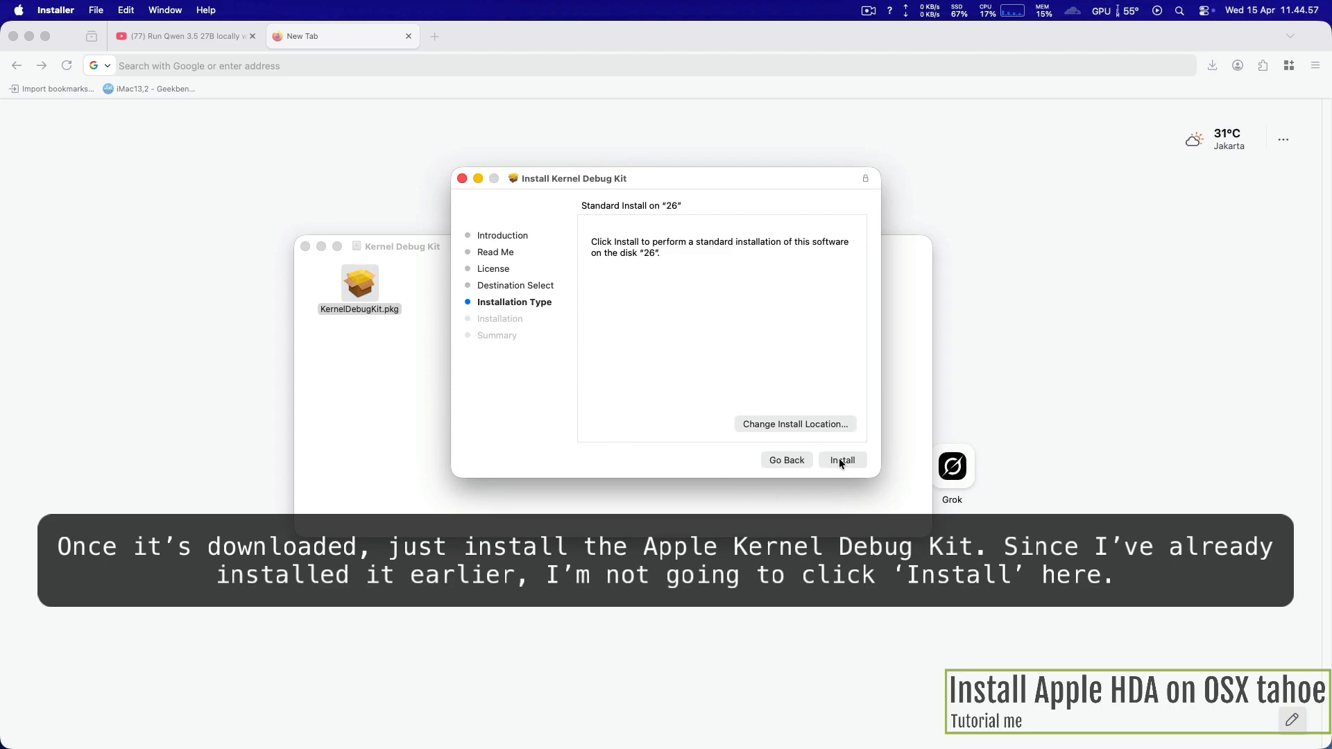
Step: Go back from the installation stage, quit the installer without installing, and return to Firefox
{"action": "left_click", "coordinate": [798, 460]}
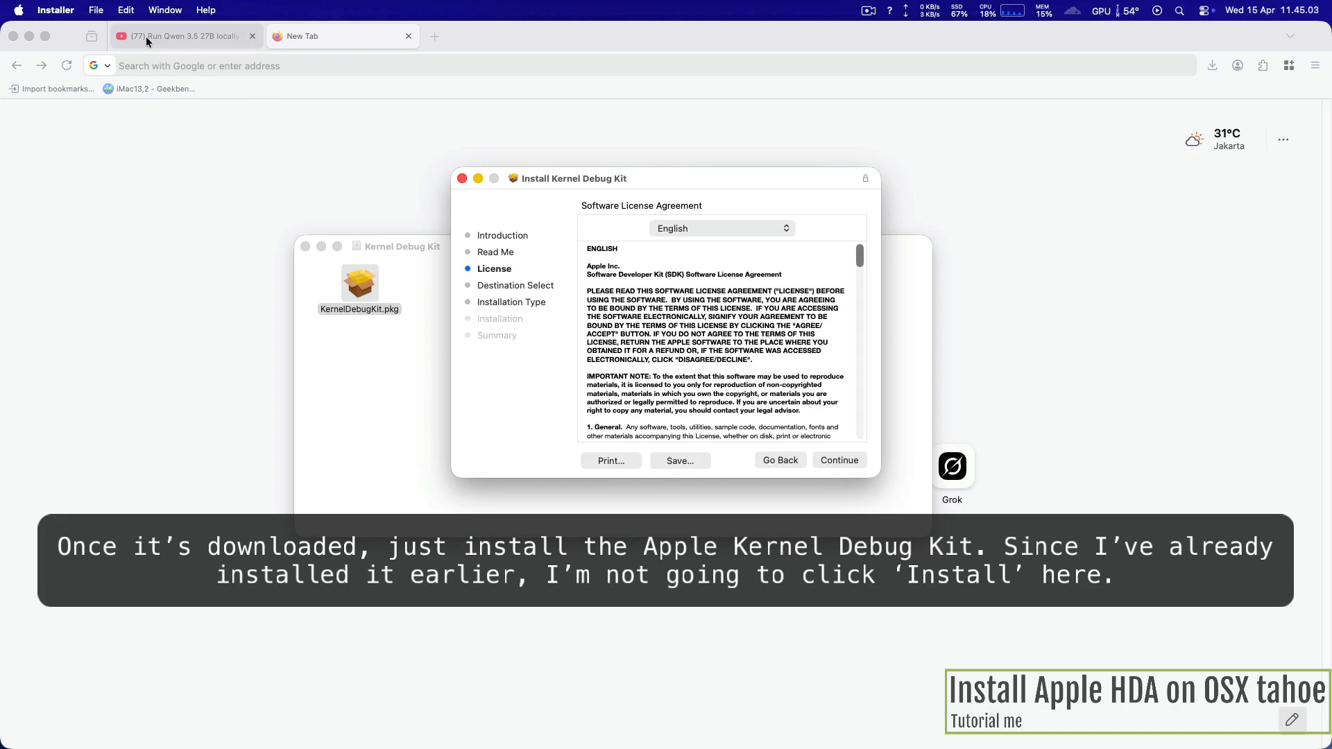
{"action": "left_click", "coordinate": [63, 10]}
{"action": "left_click", "coordinate": [102, 143]}
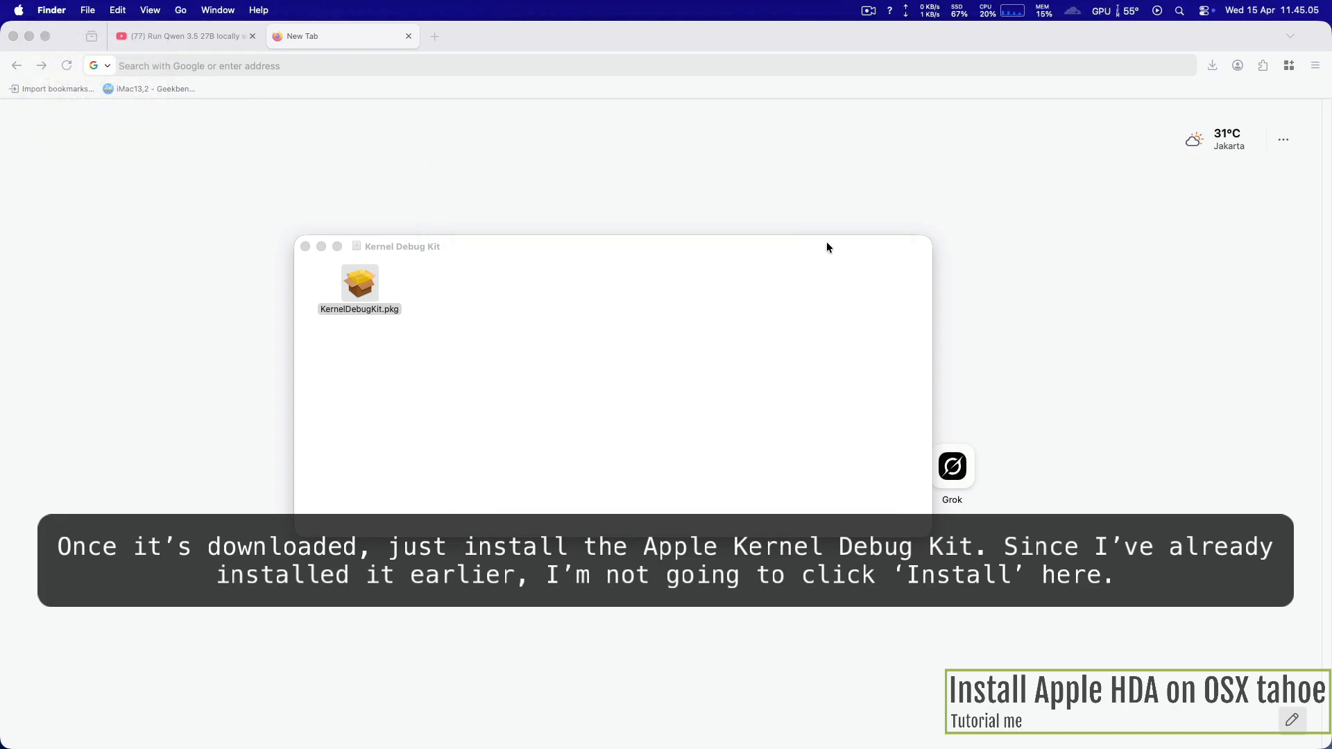
{"action": "left_click", "coordinate": [969, 211]}
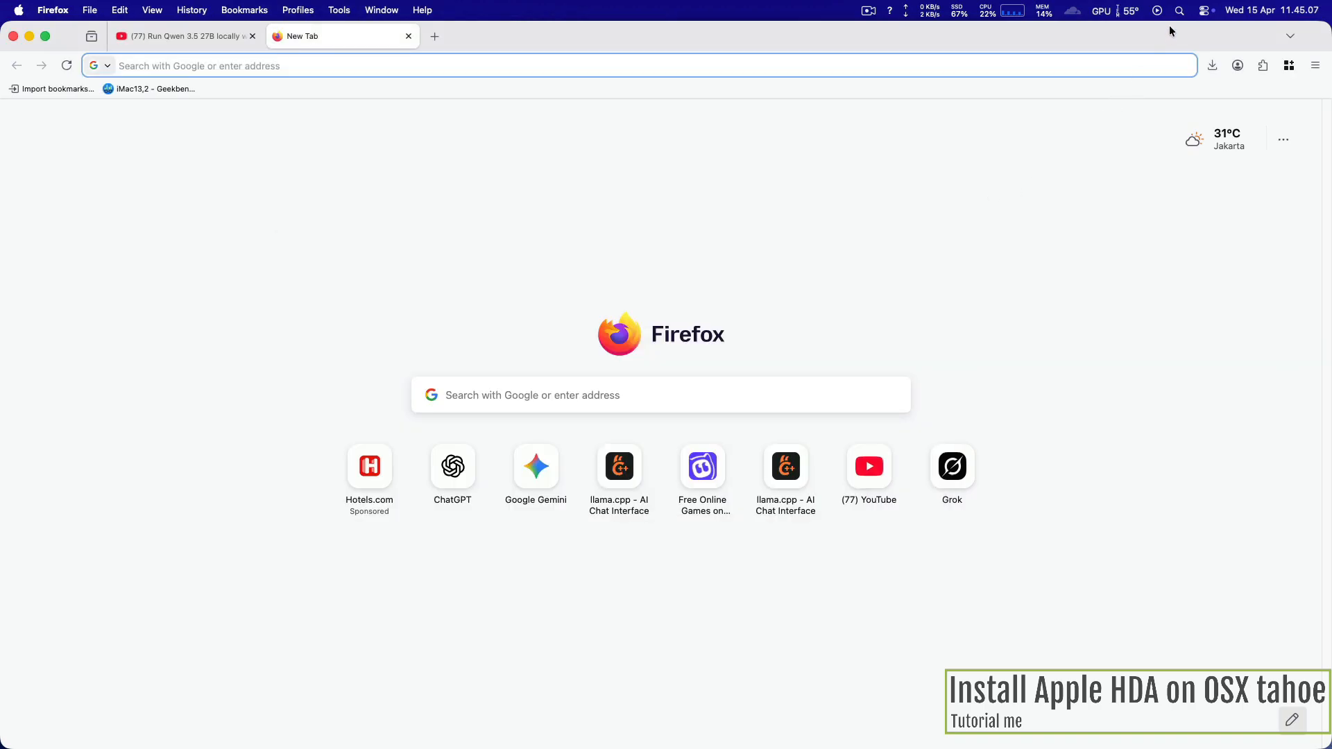
Step: Search the web for "opencore configurator"
{"action": "left_click", "coordinate": [411, 61]}
{"action": "type", "text": "ope"}
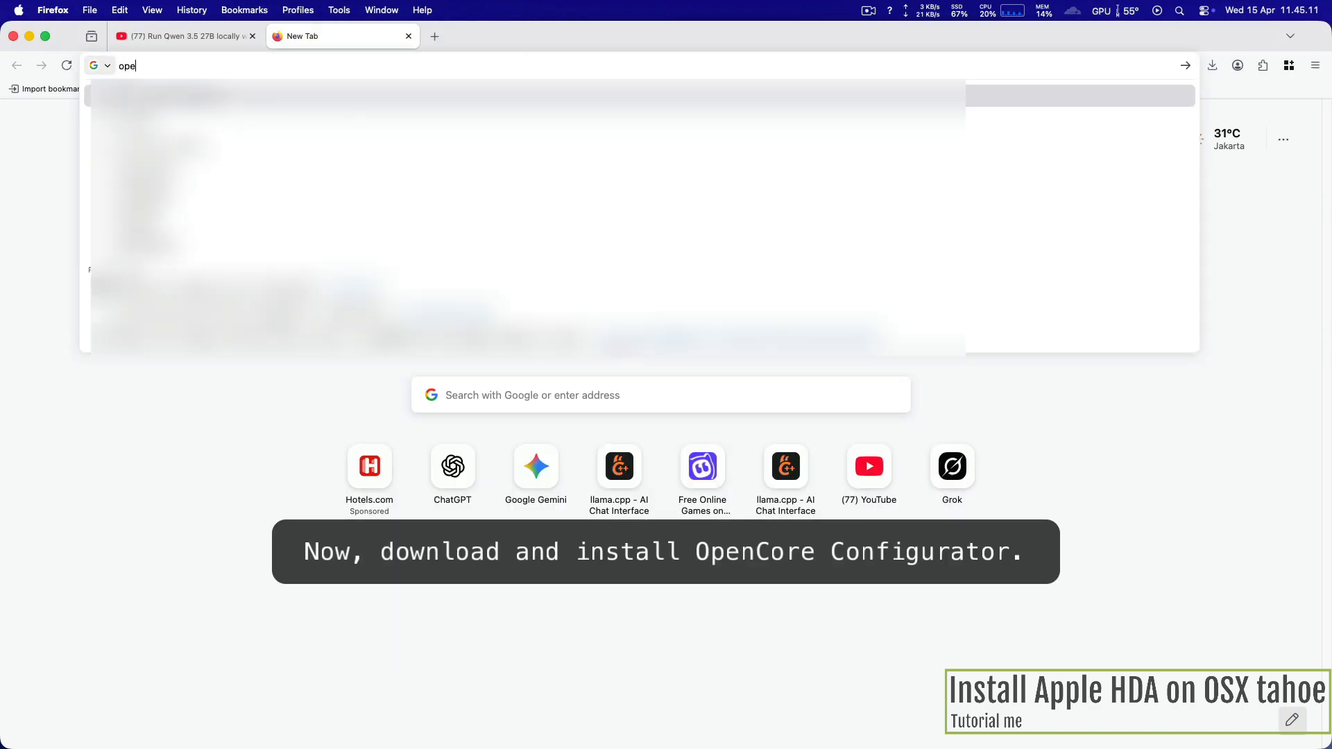
{"action": "type", "text": "ncode co"}
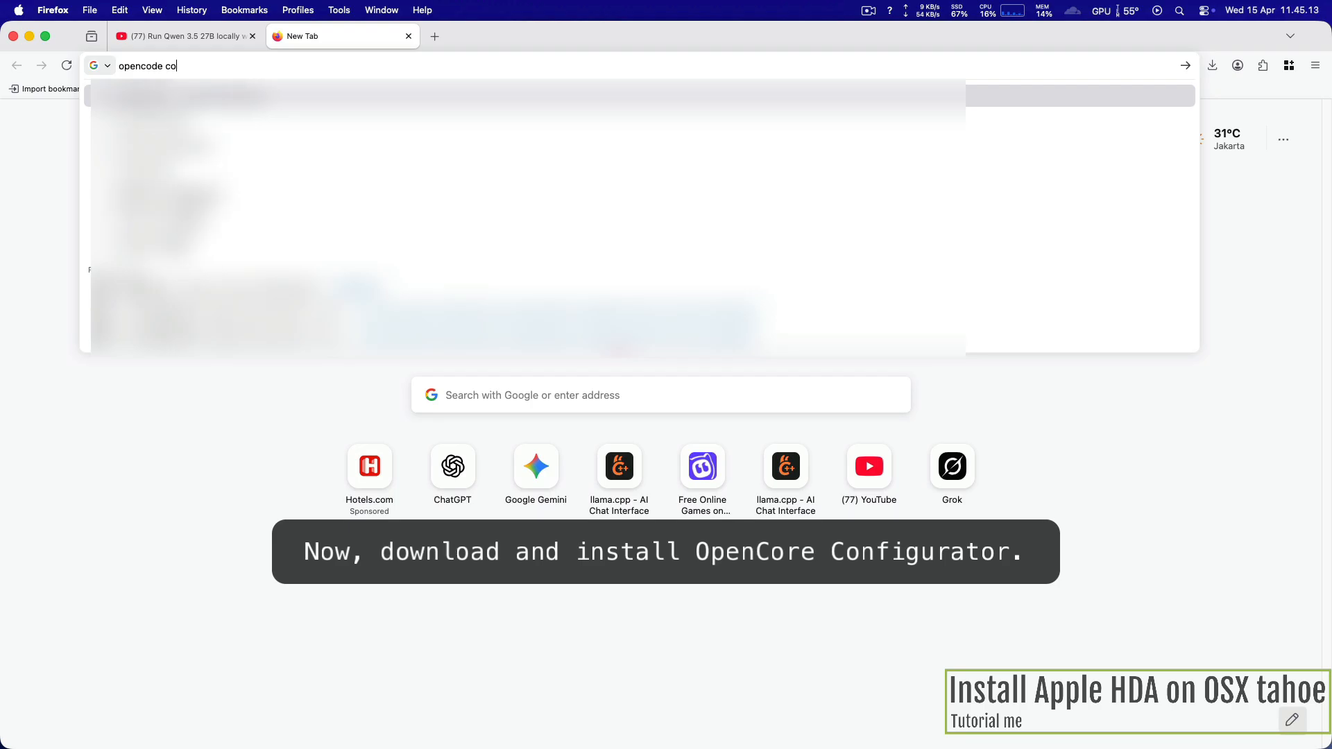
{"action": "type", "text": "n"}
{"action": "key", "text": "Down"}
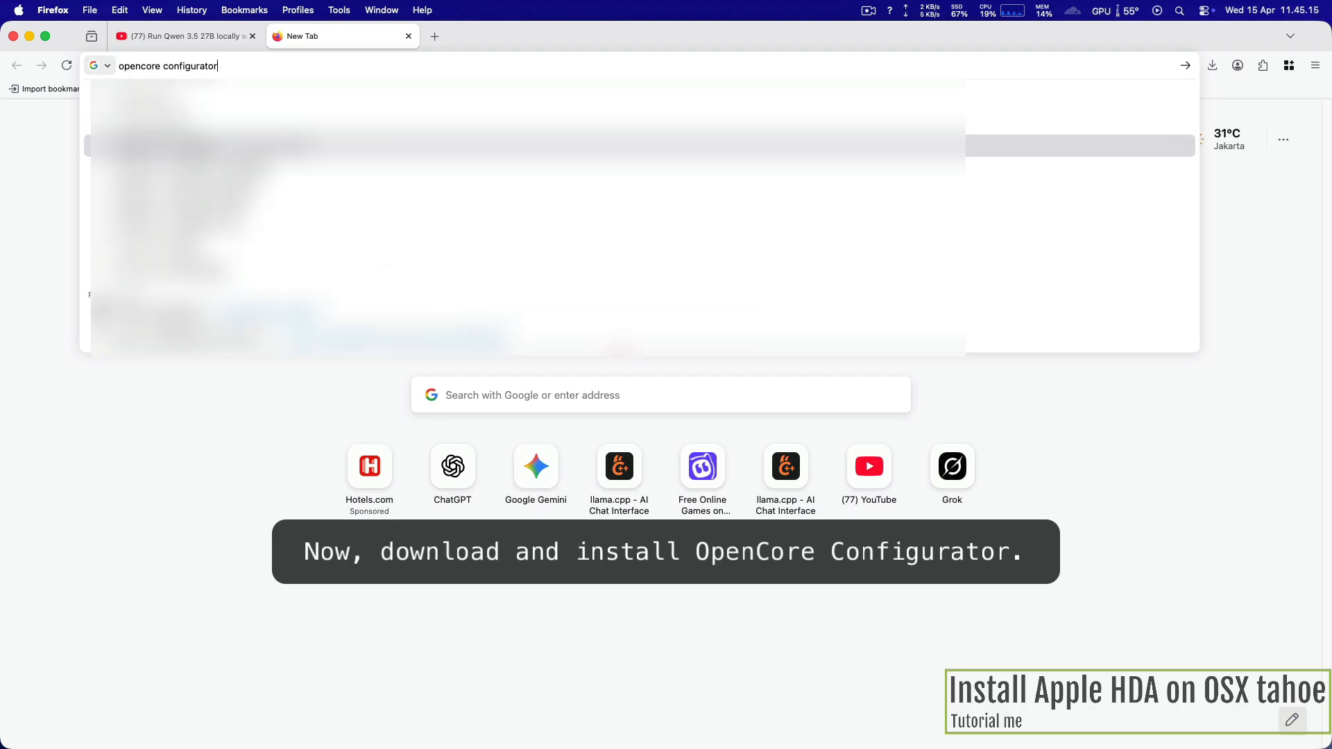
{"action": "key", "text": "Return"}
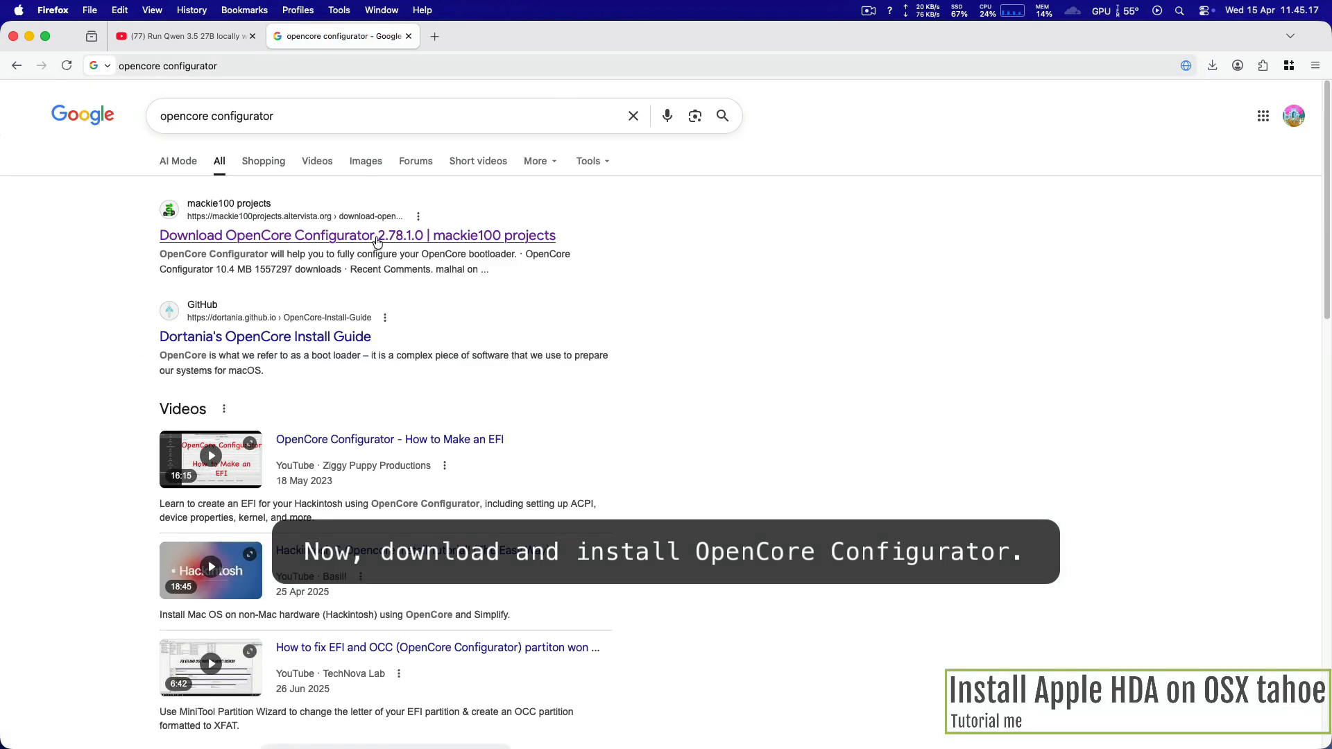
Step: Start the OpenCore Configurator download from the mackie100 projects page and cancel the OCC.zip transfer
{"action": "left_click", "coordinate": [406, 239]}
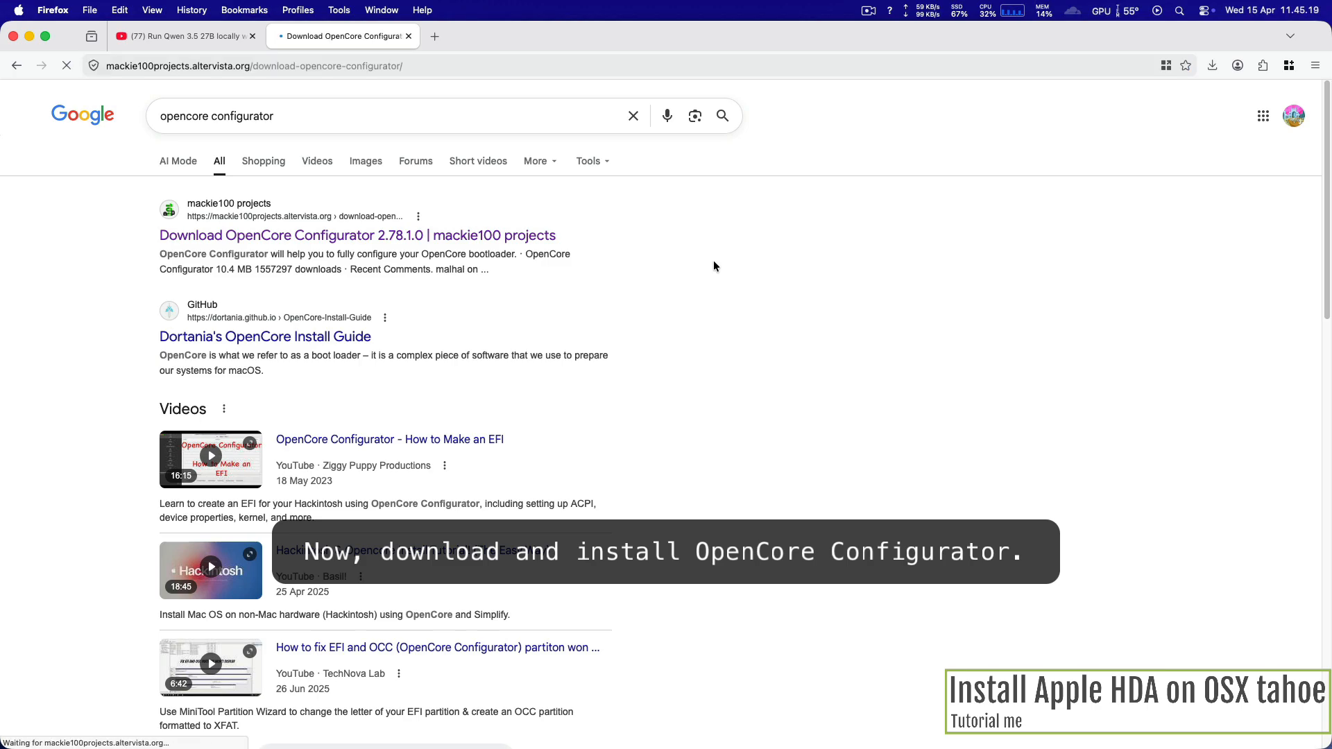
{"action": "scroll", "coordinate": [628, 405], "scroll_direction": "down", "scroll_amount": 4}
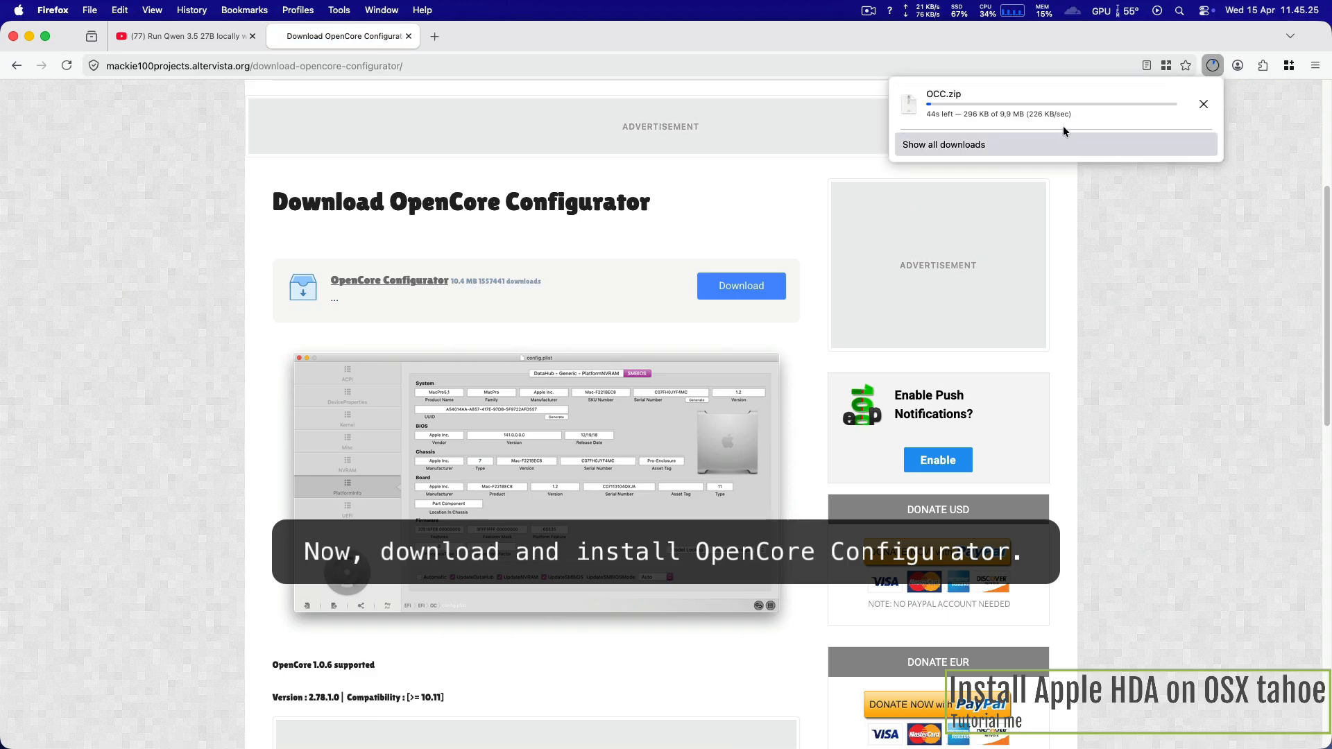
{"action": "right_click", "coordinate": [1081, 104]}
{"action": "left_click", "coordinate": [983, 91]}
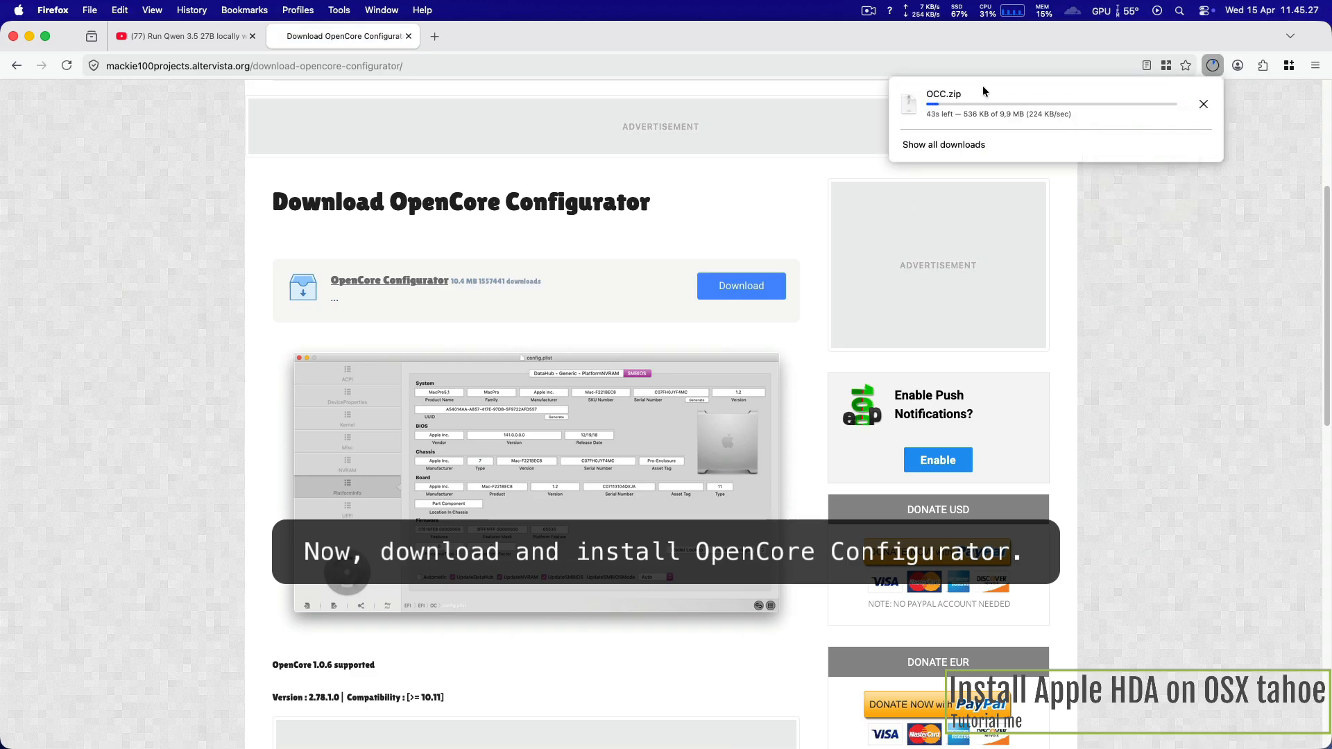
{"action": "left_click", "coordinate": [1204, 104]}
Step: Find the installed OpenCore Configurator application with a Spotlight search for "open co" and launch it
{"action": "mouse_move", "coordinate": [903, 741]}
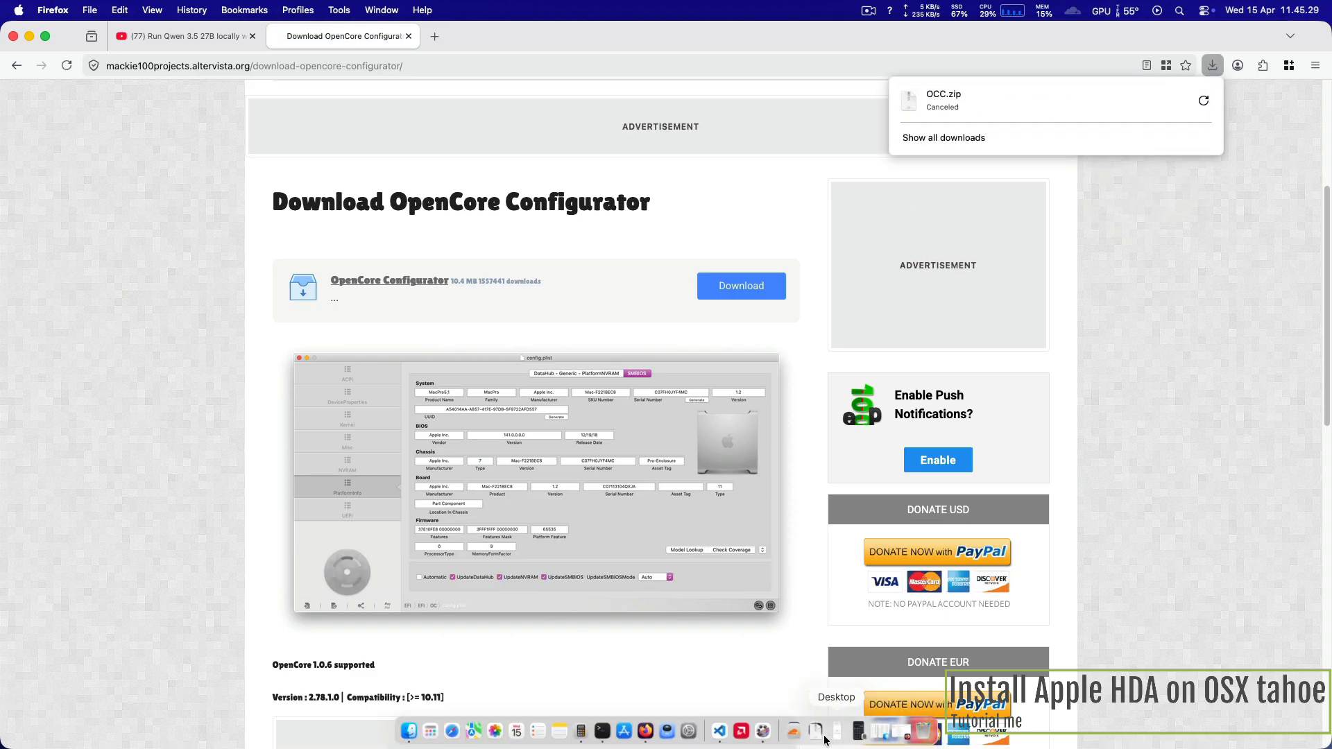
{"action": "key", "text": "super+space"}
{"action": "type", "text": "open"}
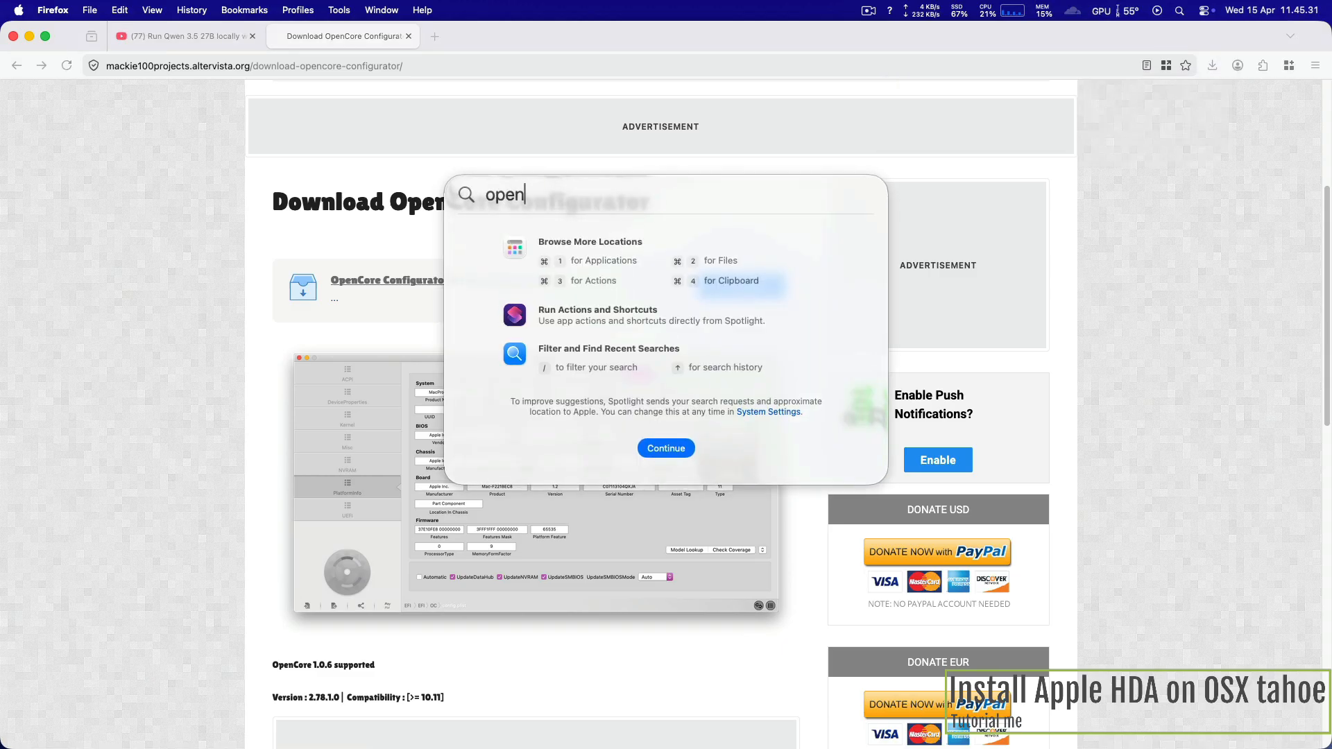
{"action": "type", "text": "co"}
{"action": "key", "text": "BackSpace"}
{"action": "key", "text": "BackSpace"}
{"action": "type", "text": "co"}
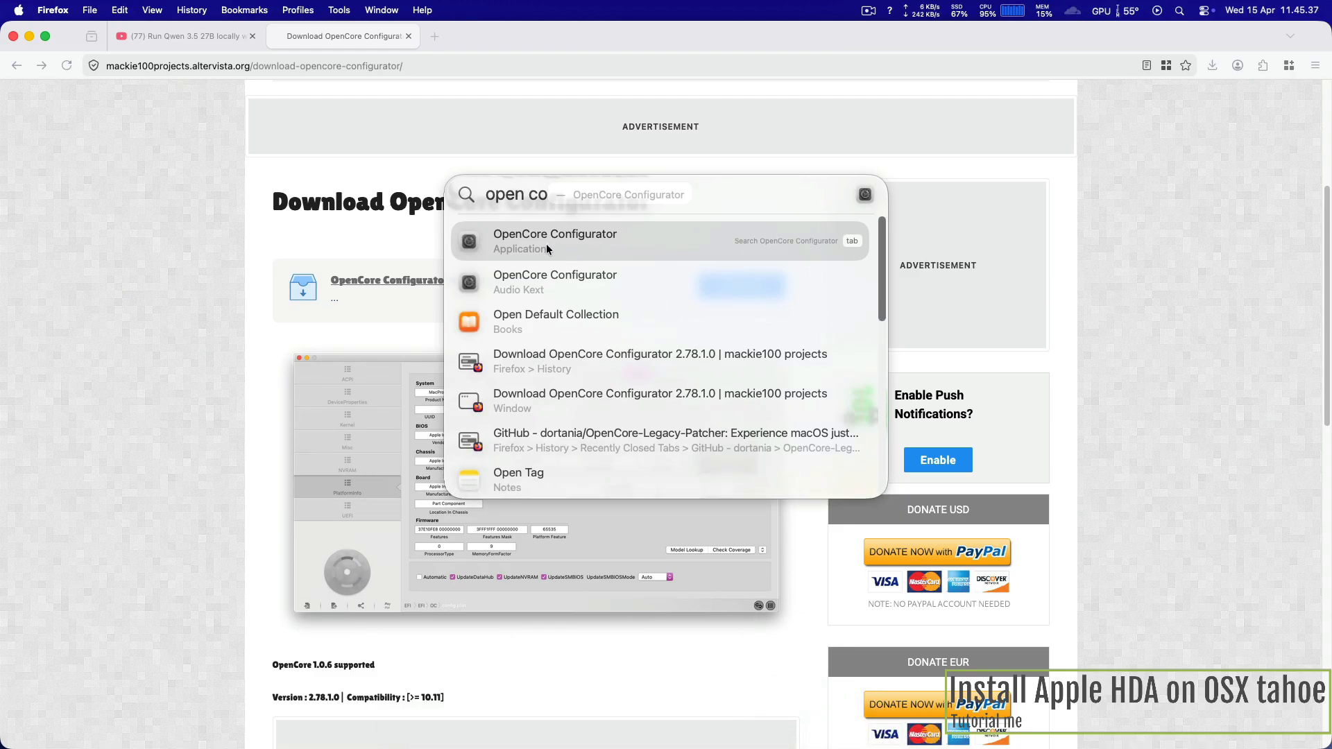
{"action": "left_click", "coordinate": [547, 247]}
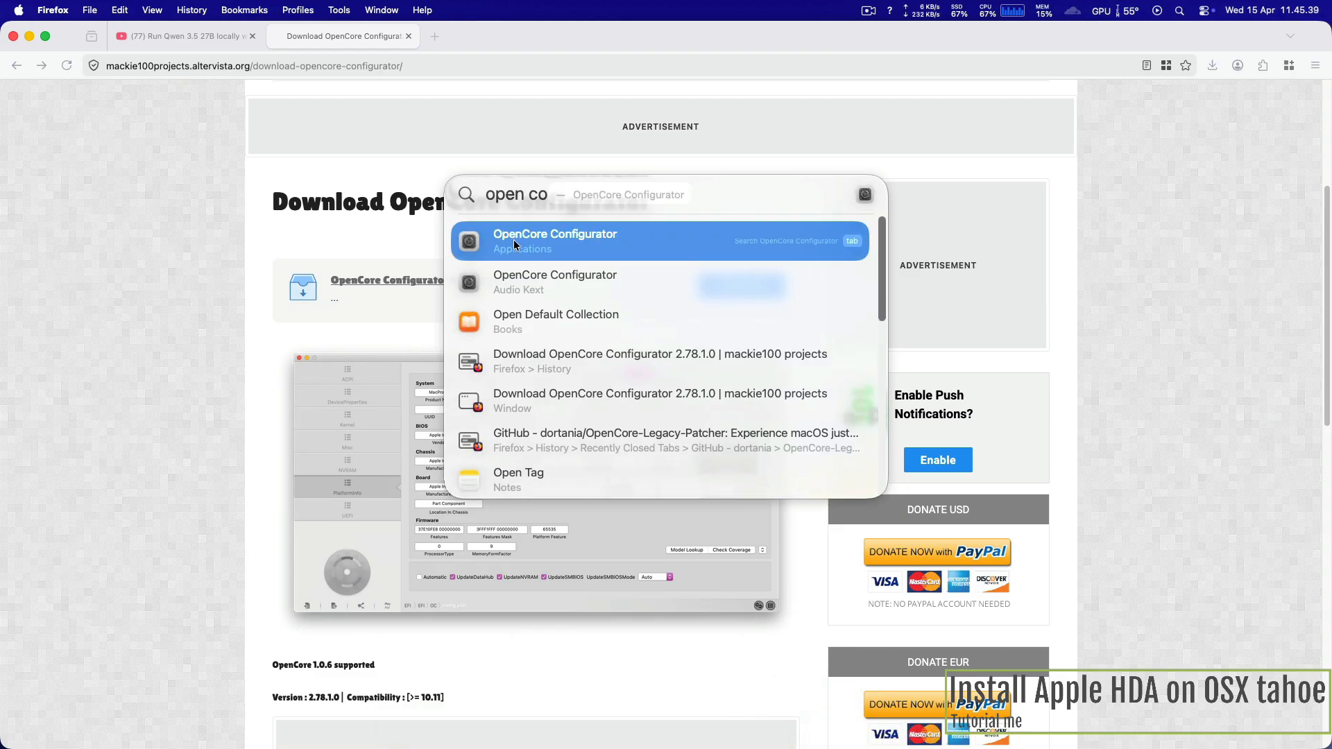
{"action": "left_click", "coordinate": [514, 245]}
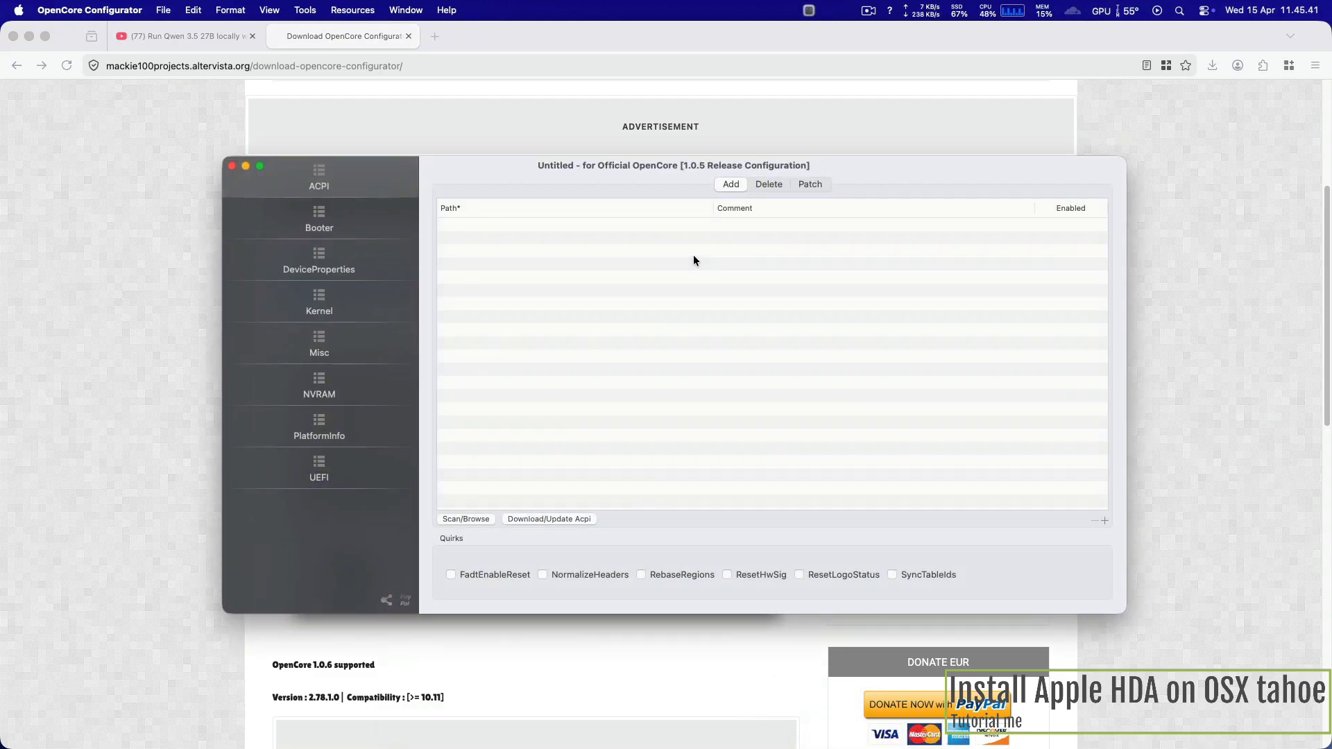
Step: Mount the EFI partition on disk0s1 (RX7 M.2 NVME 128GB), authorizing with the account password, and open its config.plist
{"action": "left_click_drag", "start_coordinate": [933, 173], "coordinate": [916, 167]}
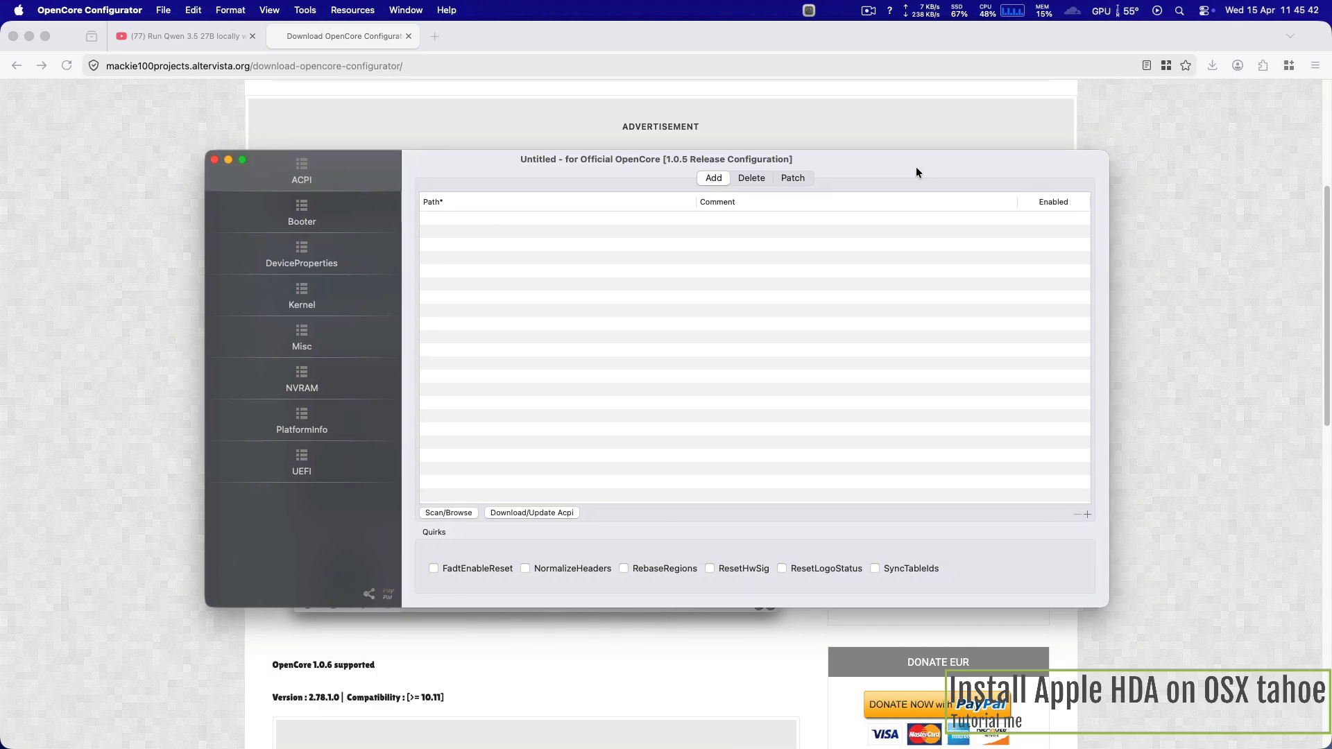
{"action": "left_click", "coordinate": [810, 12]}
{"action": "left_click", "coordinate": [852, 93]}
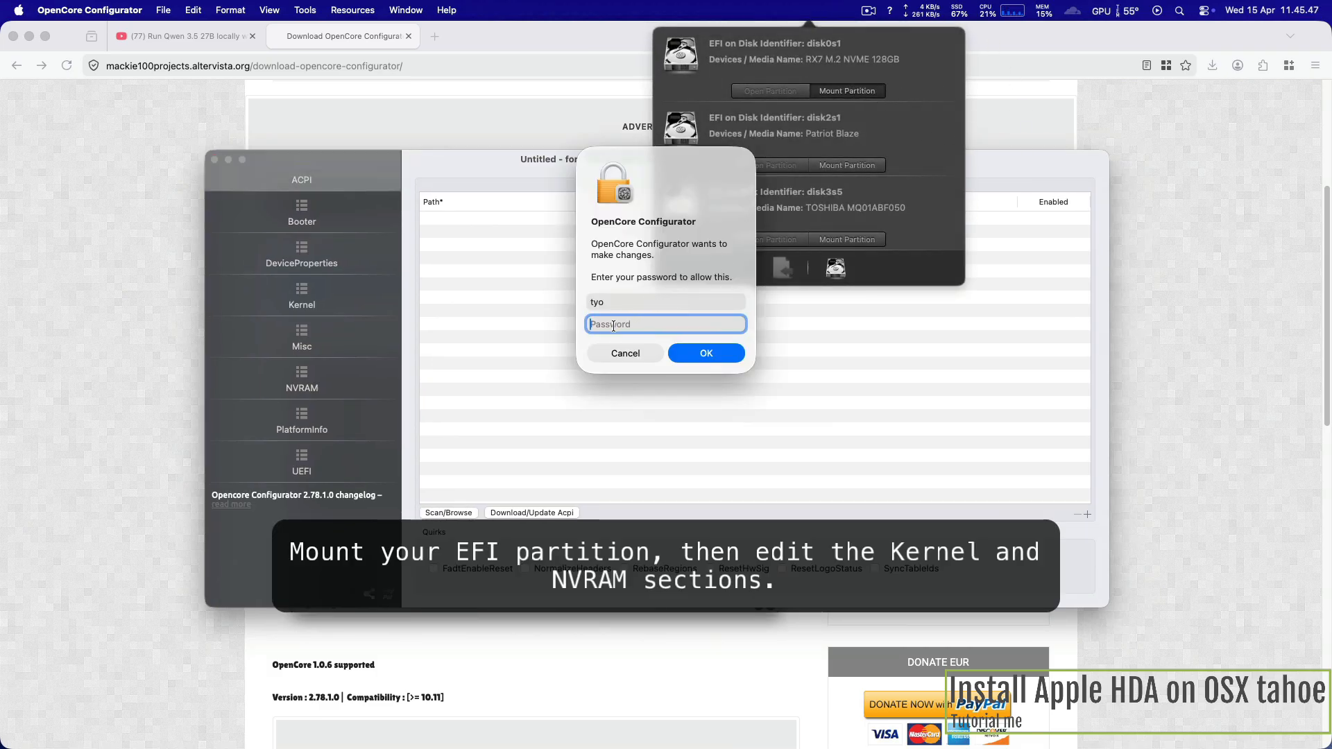
{"action": "type", "text": "••••••"}
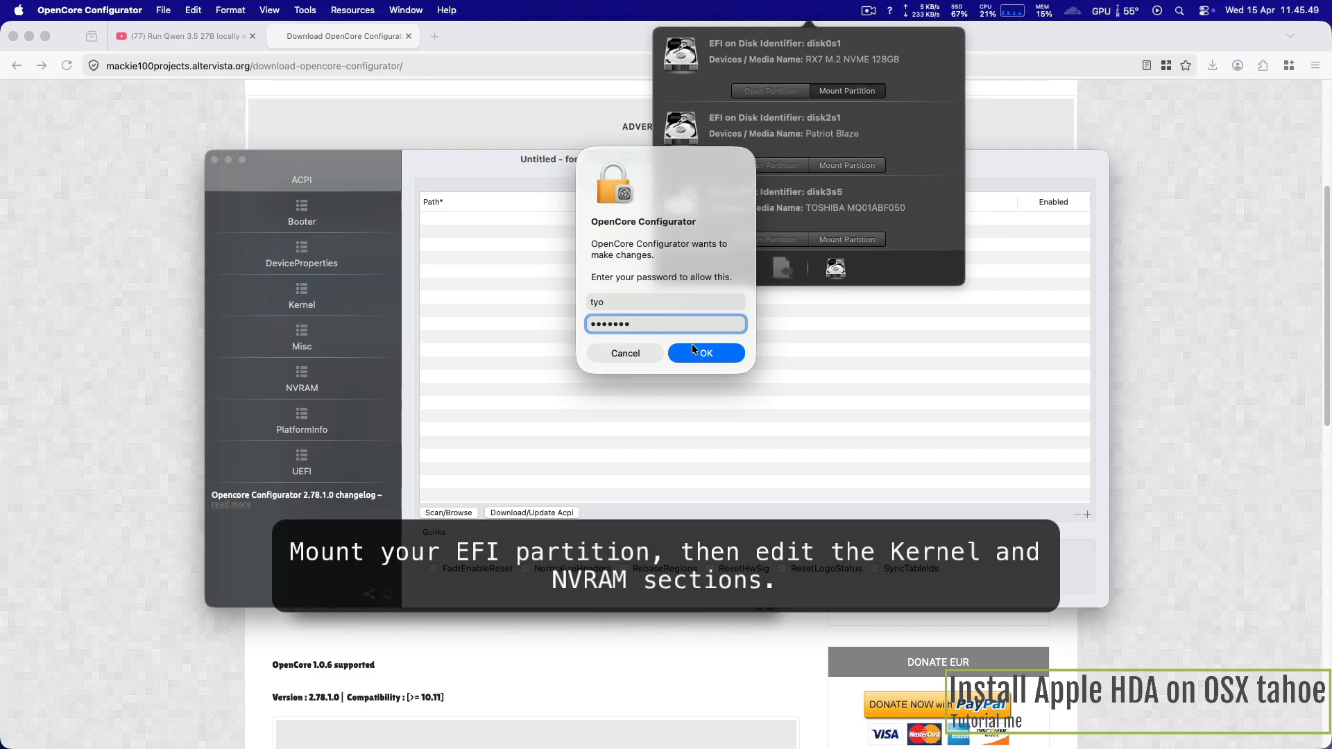
{"action": "left_click", "coordinate": [692, 347]}
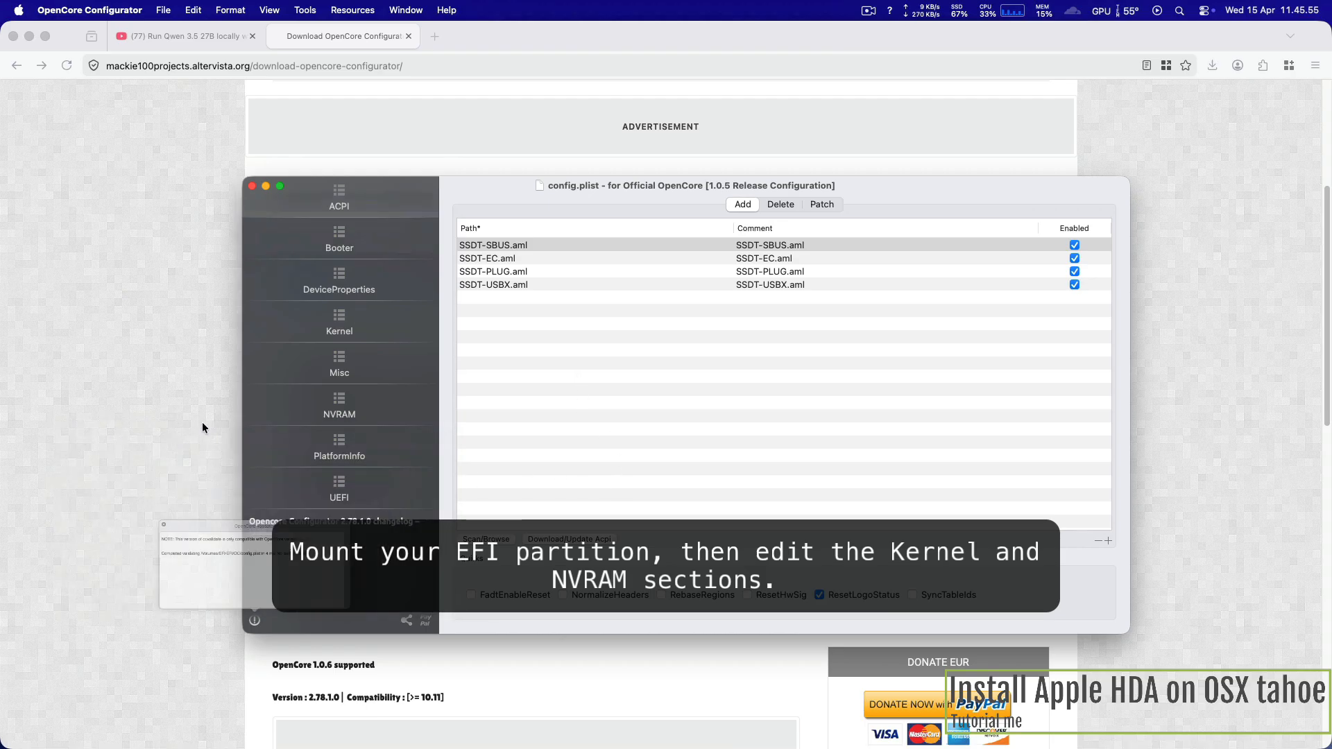
Step: In the Kernel section, select the AppleALC.kext entry and mark AppleALC for download in the Kexts Installer
{"action": "left_click", "coordinate": [347, 337]}
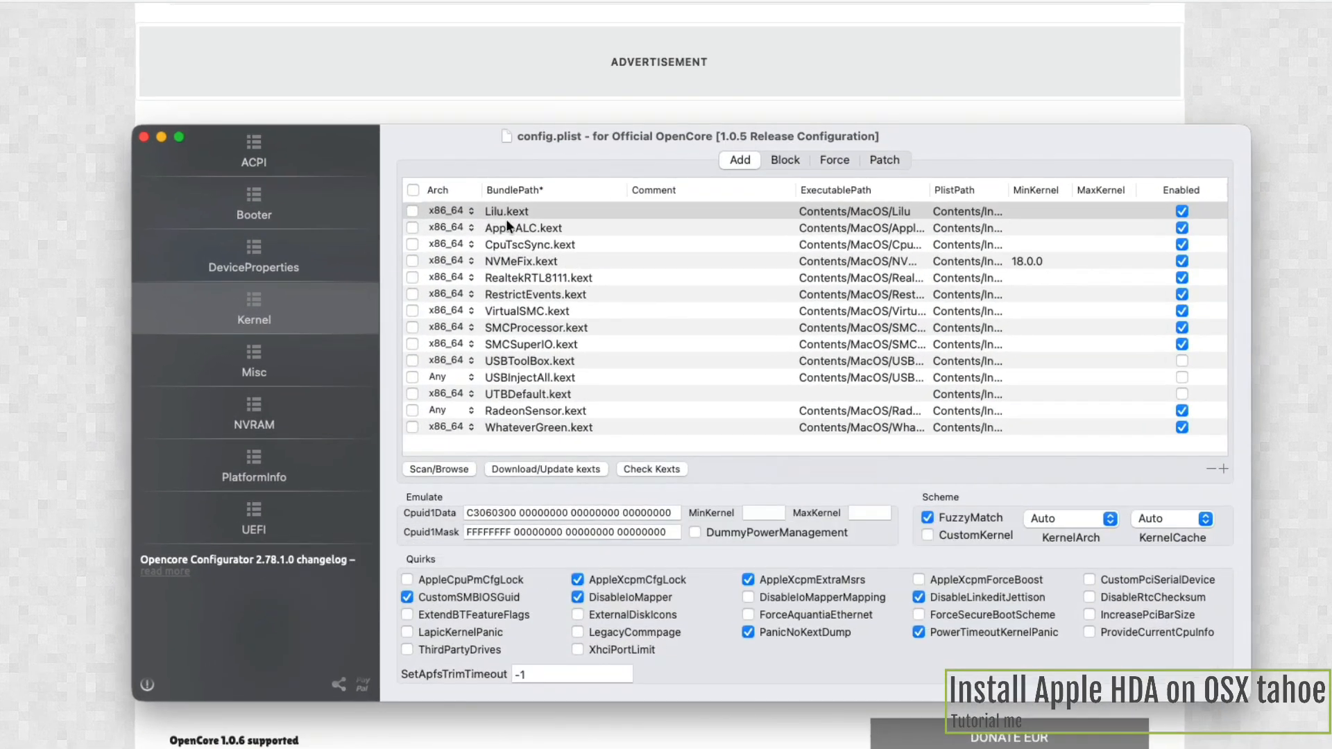
{"action": "left_click", "coordinate": [535, 229]}
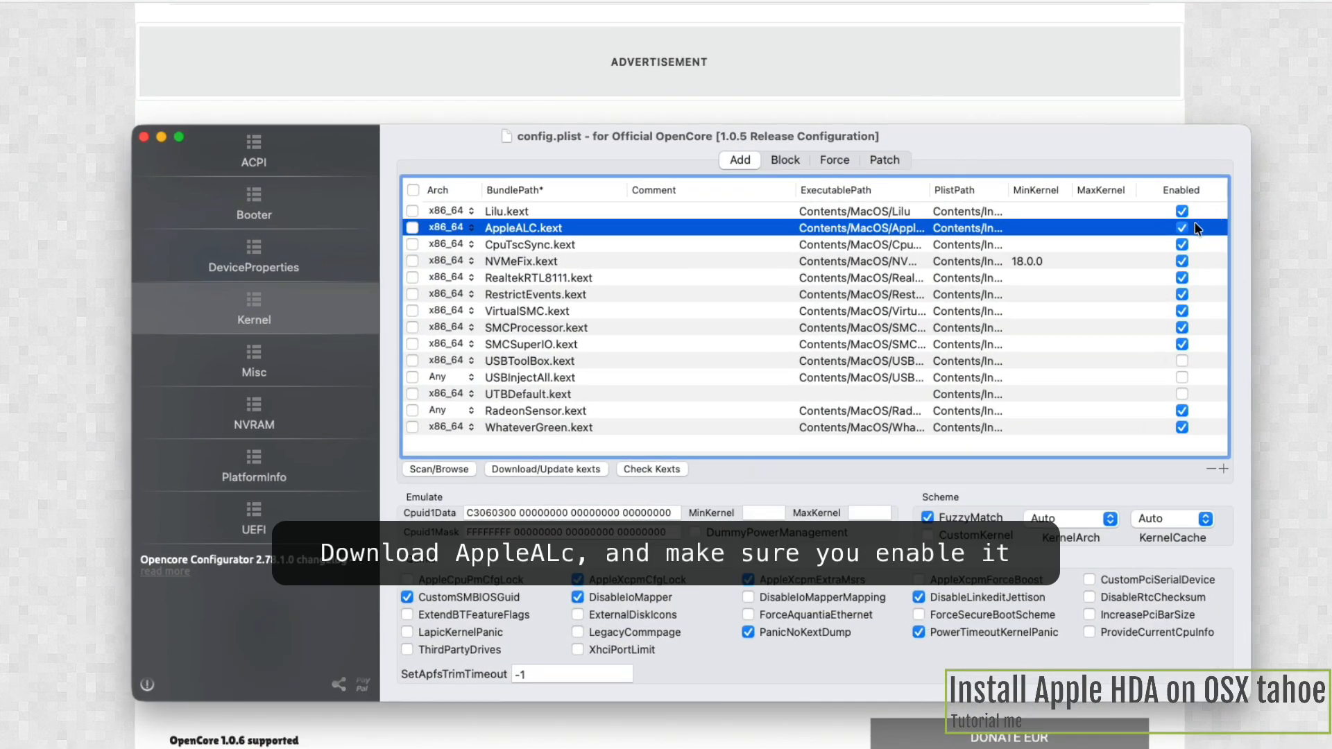
{"action": "left_click", "coordinate": [526, 470]}
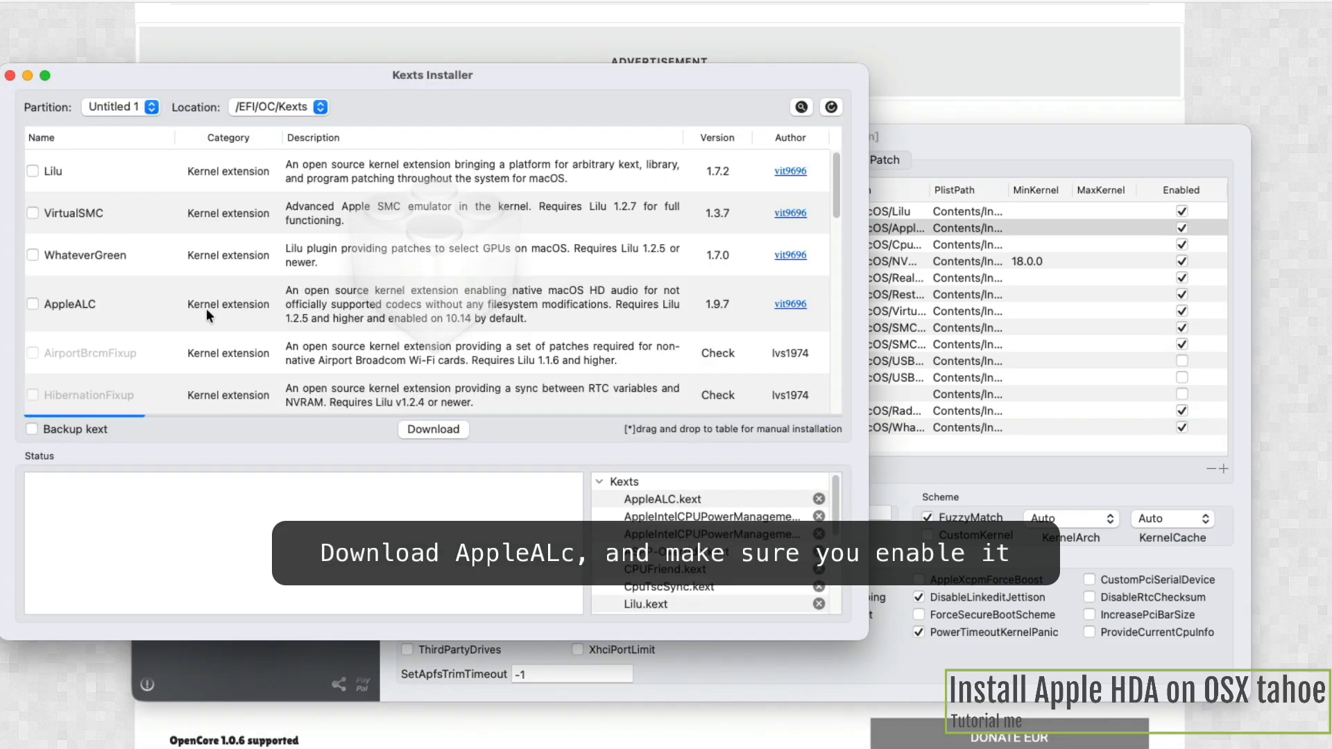
{"action": "left_click", "coordinate": [32, 304]}
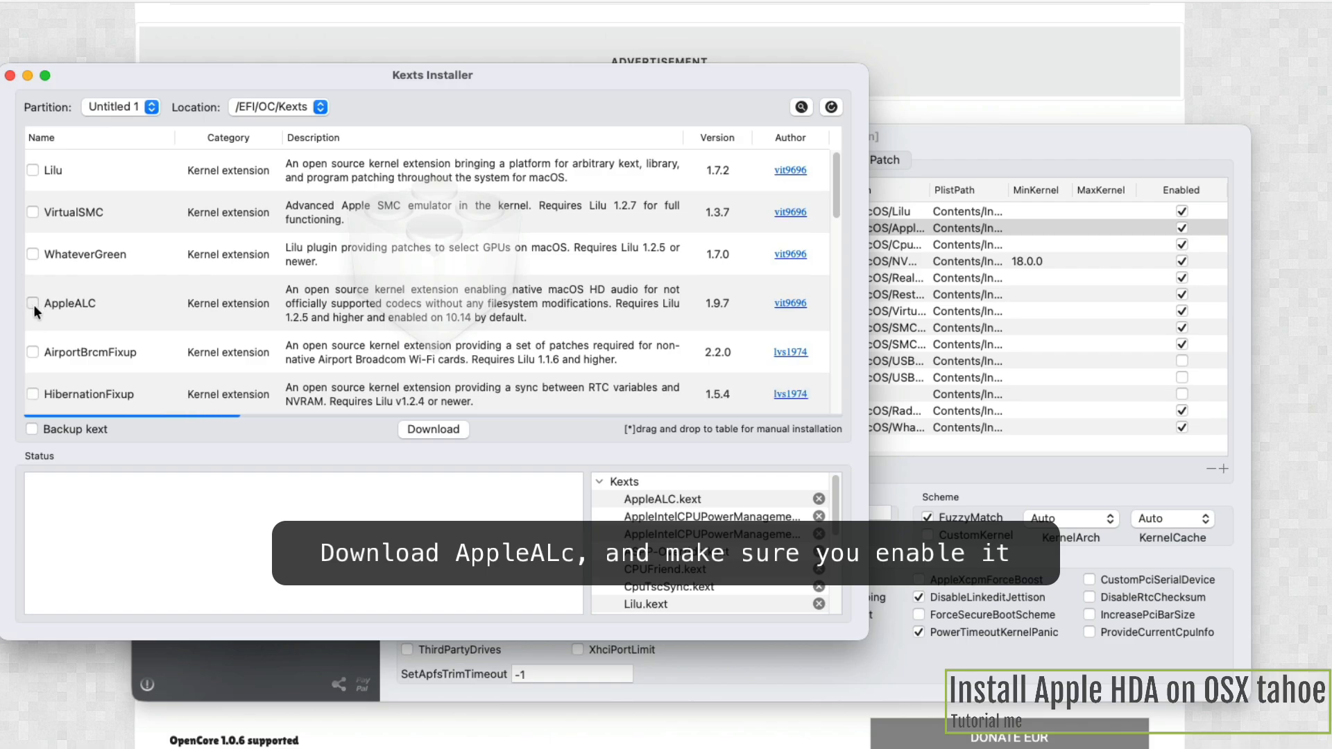
{"action": "scroll", "coordinate": [395, 399], "scroll_direction": "down", "scroll_amount": 2}
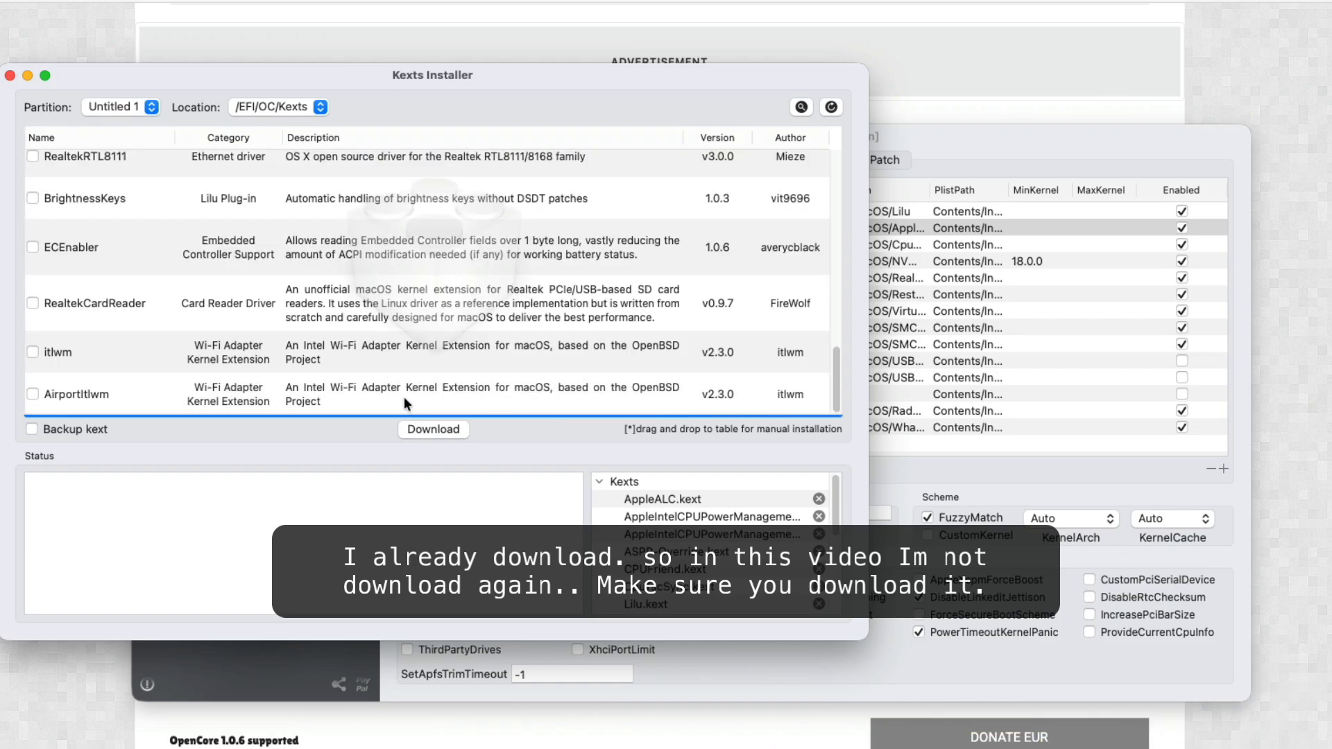
{"action": "scroll", "coordinate": [290, 361], "scroll_direction": "up", "scroll_amount": 10}
{"action": "left_click", "coordinate": [33, 304]}
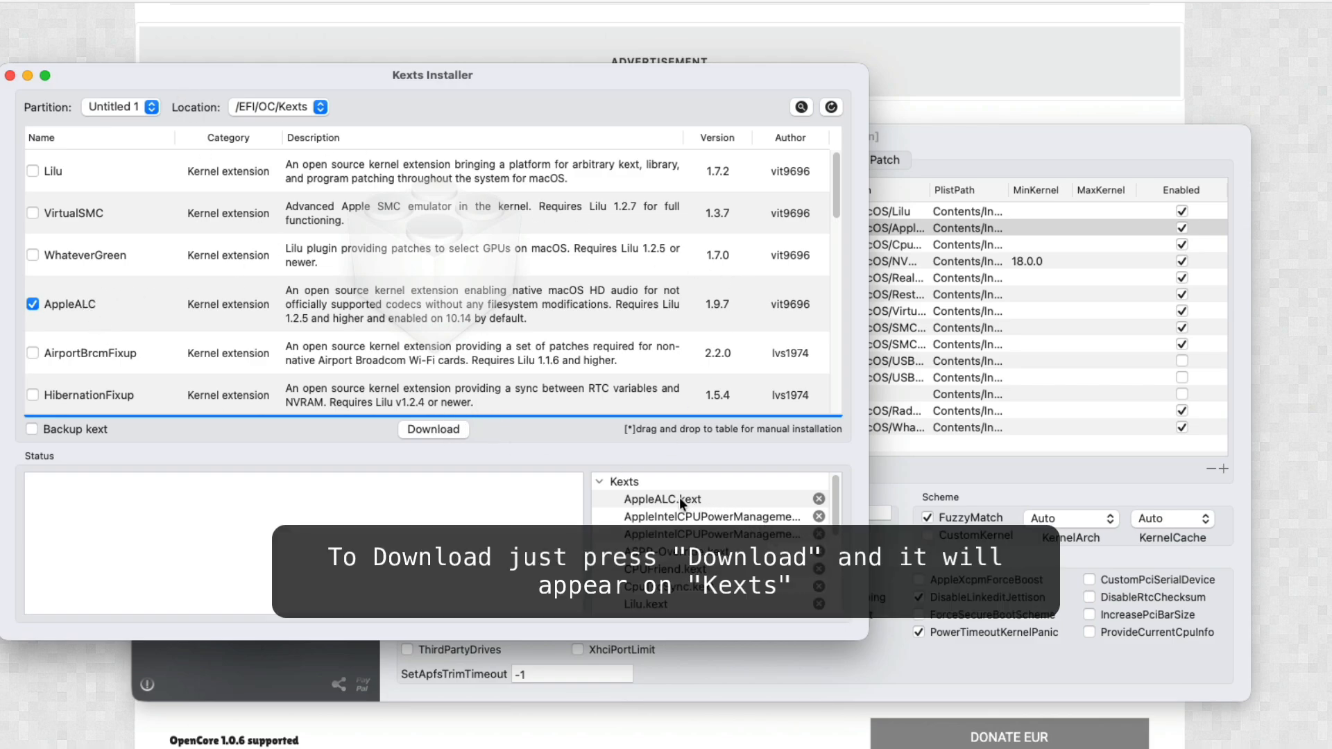
Step: Close the Kexts Installer and show the NVRAM variables of UUID 7C436110-AB2A-4BBB-A880-FE41995C9F82
{"action": "left_click", "coordinate": [10, 77]}
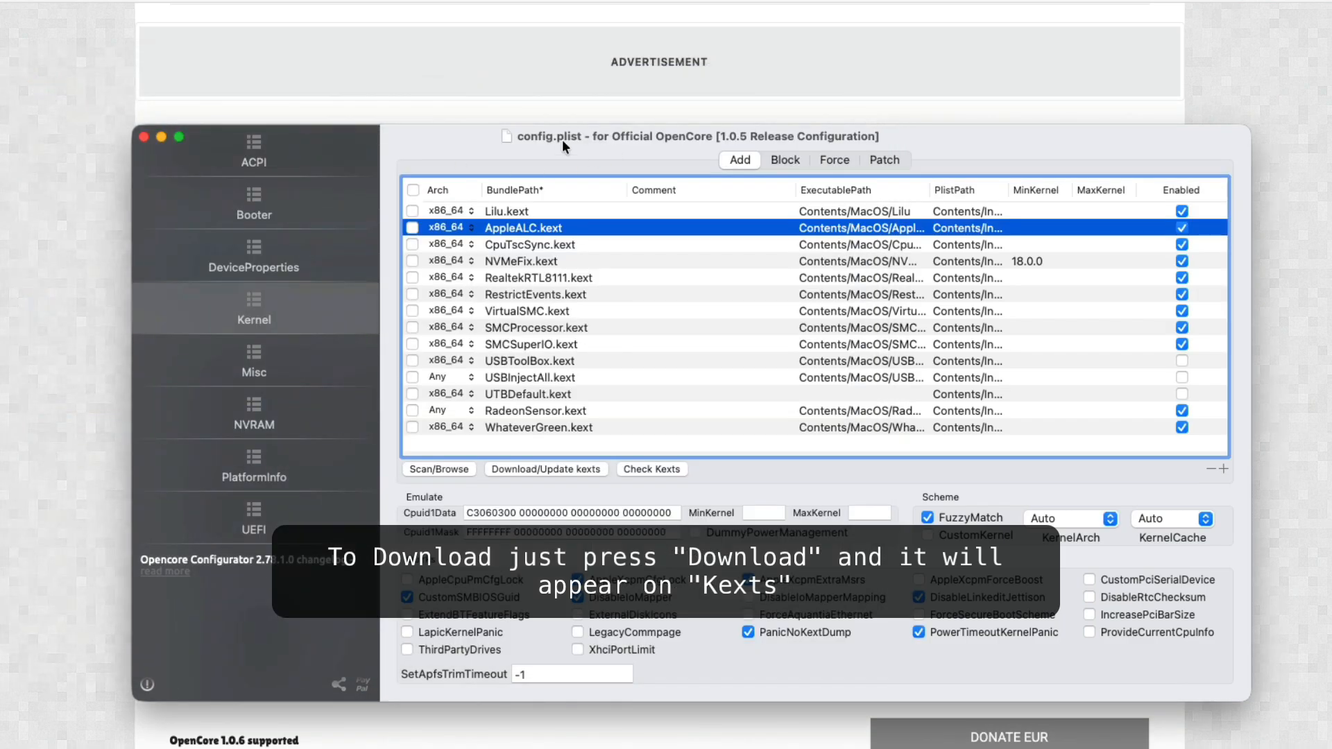
{"action": "left_click", "coordinate": [281, 428]}
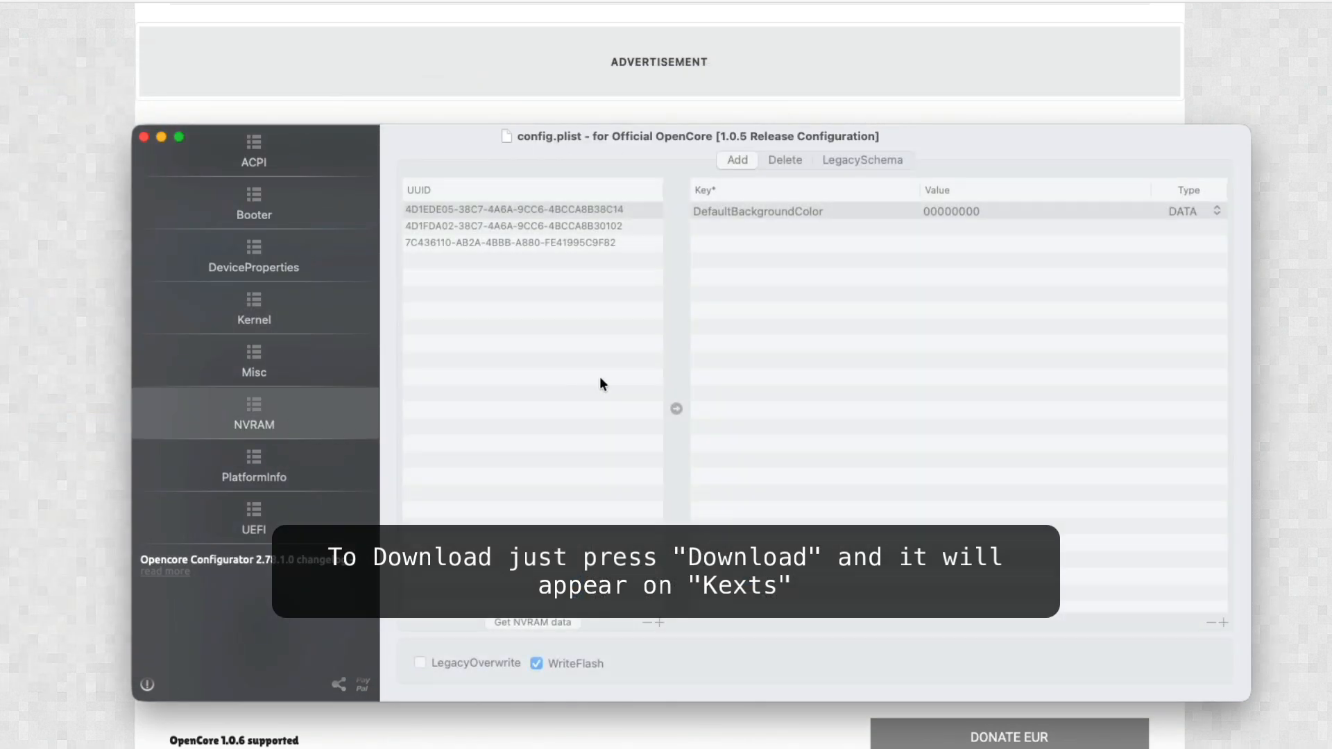
{"action": "left_click", "coordinate": [621, 229]}
{"action": "left_click", "coordinate": [598, 244]}
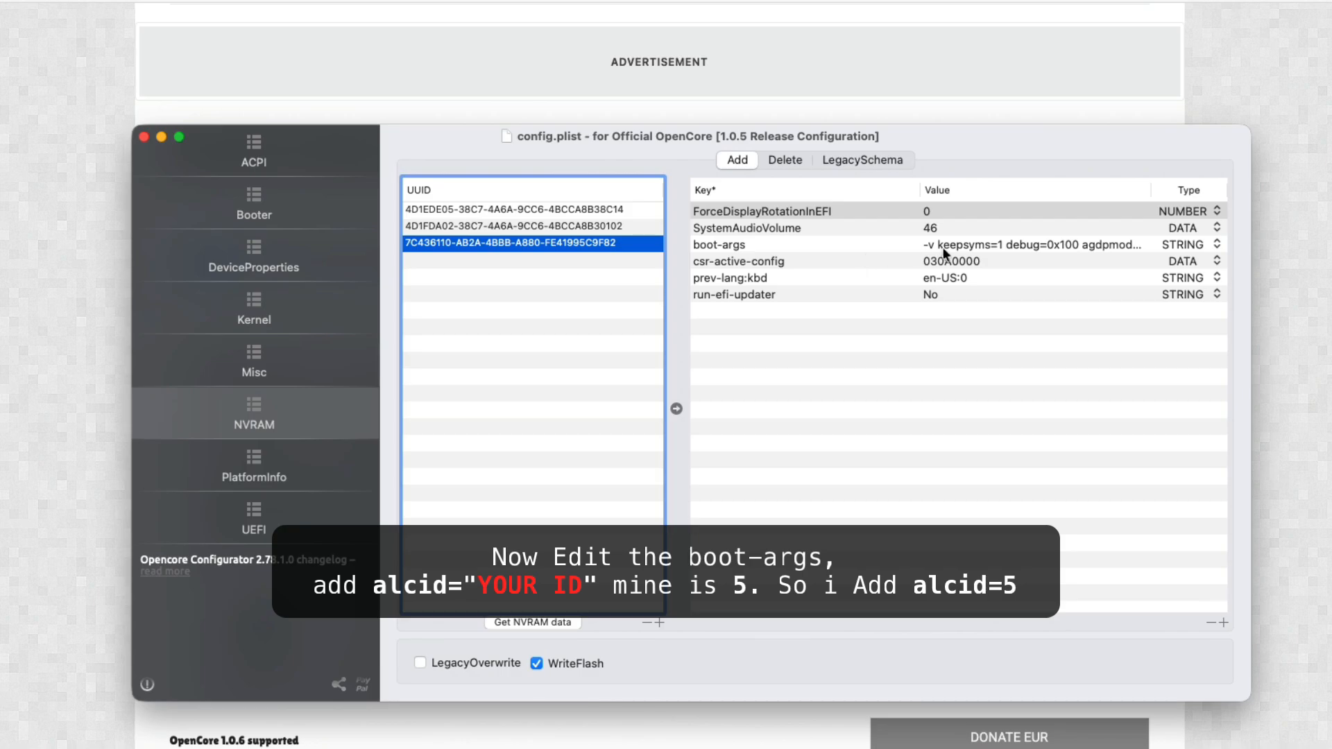
Step: Add alcid=5 to the boot-args value, right after radpg=15
{"action": "left_click", "coordinate": [999, 243]}
{"action": "right_click", "coordinate": [1004, 240]}
{"action": "mouse_move", "coordinate": [1063, 256]}
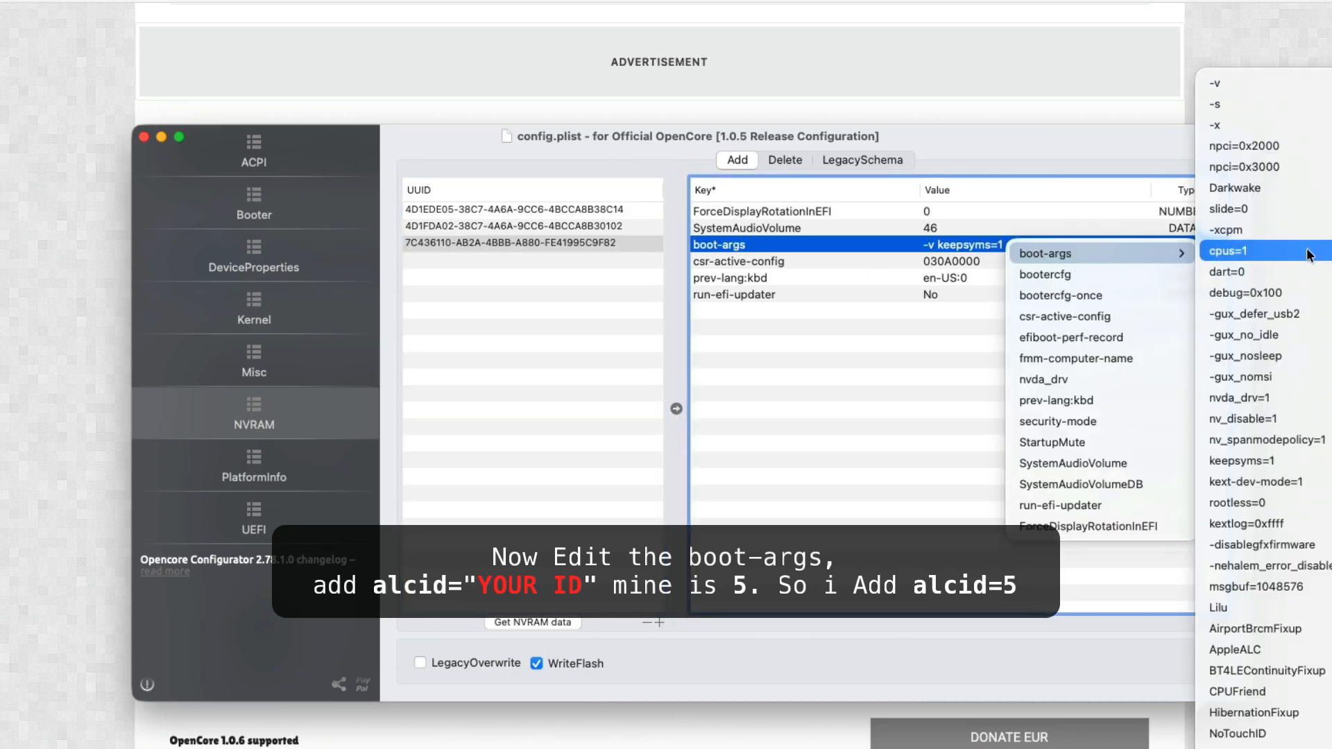
{"action": "left_click", "coordinate": [979, 251]}
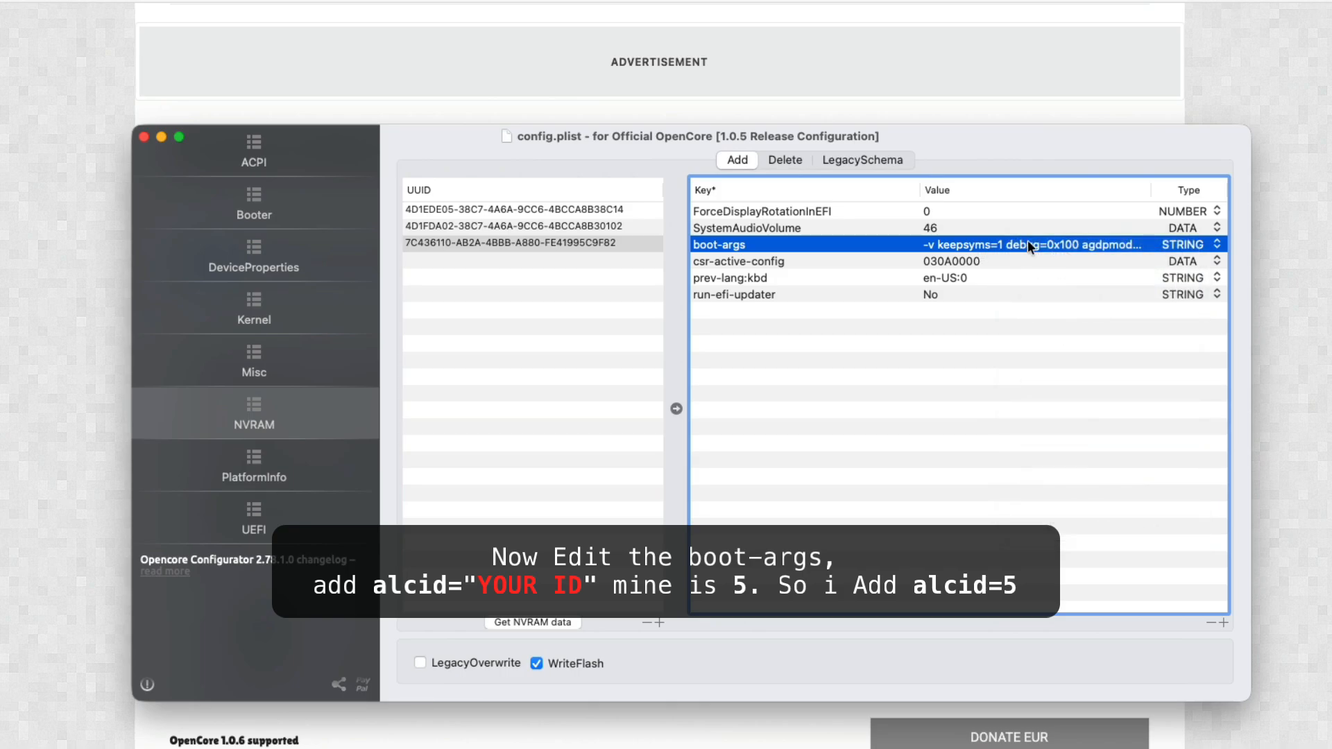
{"action": "double_click", "coordinate": [981, 247]}
{"action": "left_click", "coordinate": [1141, 248]}
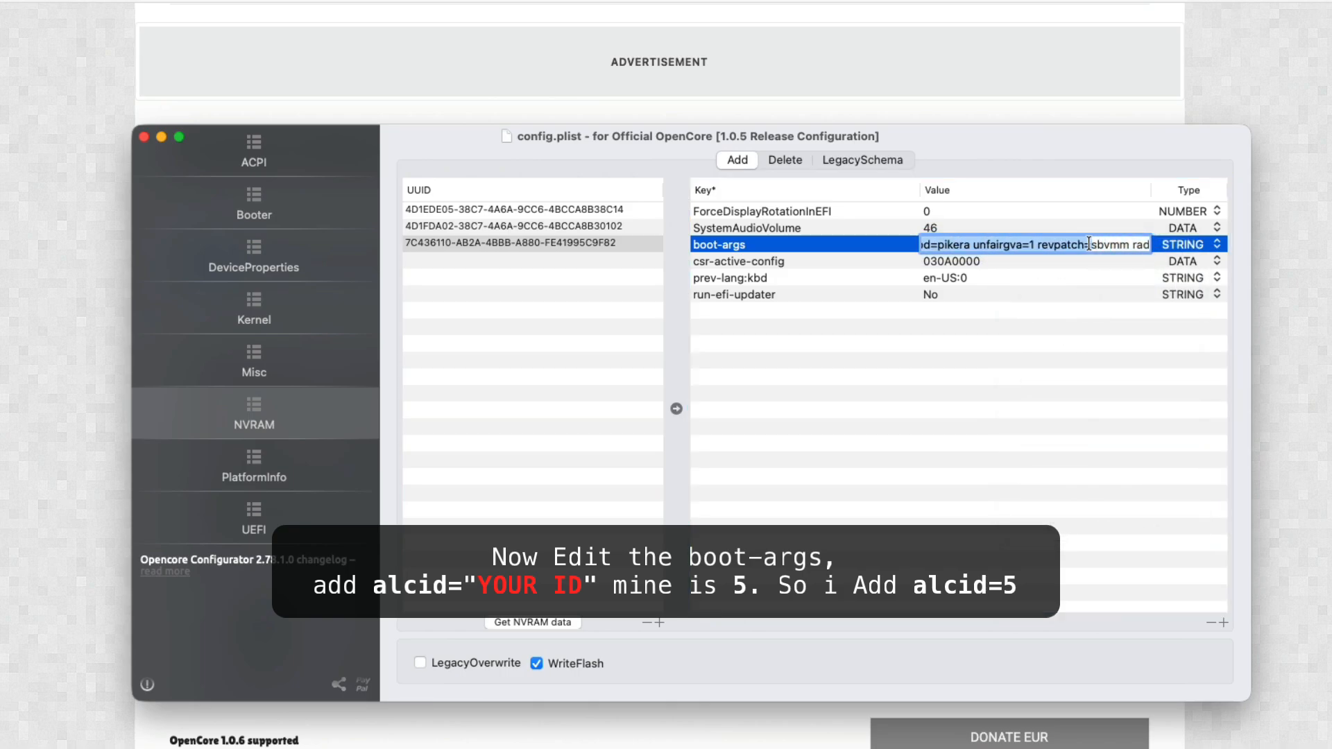
{"action": "type", "text": "alcid=5"}
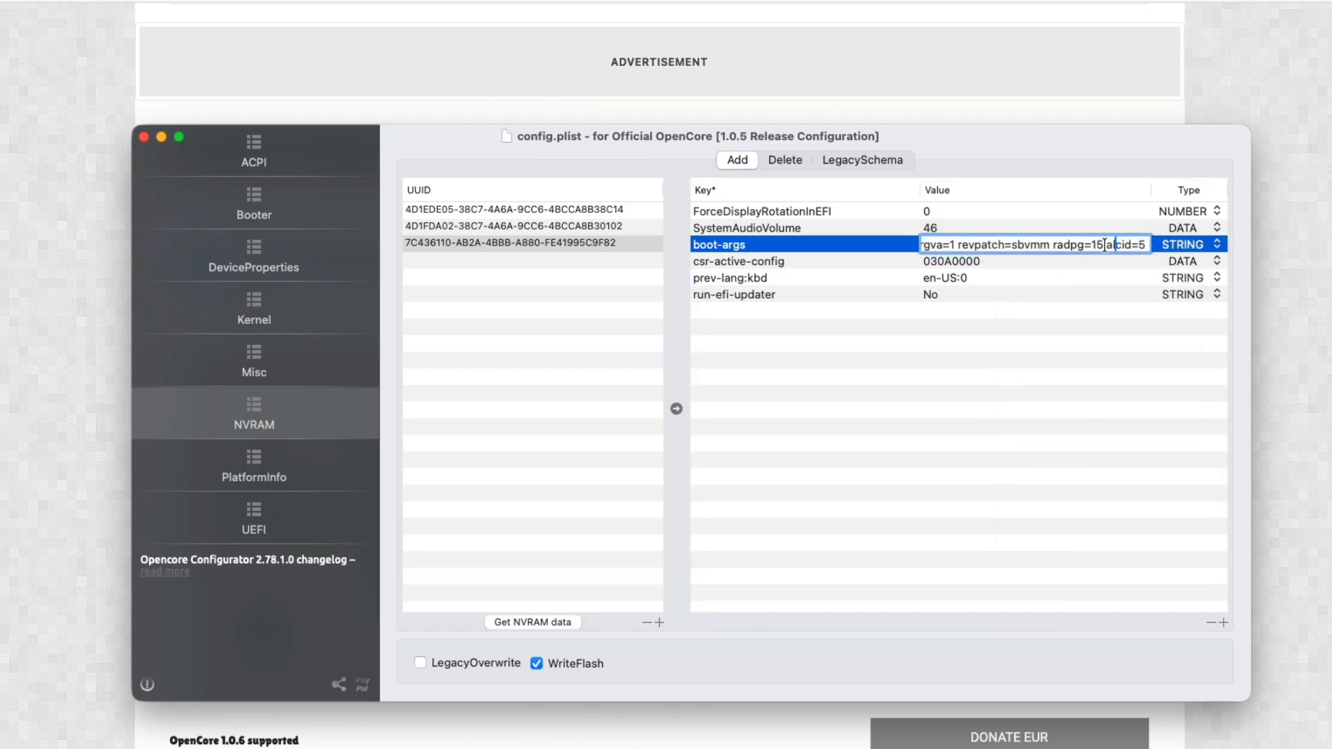
{"action": "mouse_move", "coordinate": [1108, 245]}
{"action": "left_mouse_down"}
{"action": "mouse_move", "coordinate": [1148, 245]}
{"action": "mouse_move", "coordinate": [1112, 244]}
{"action": "left_mouse_up"}
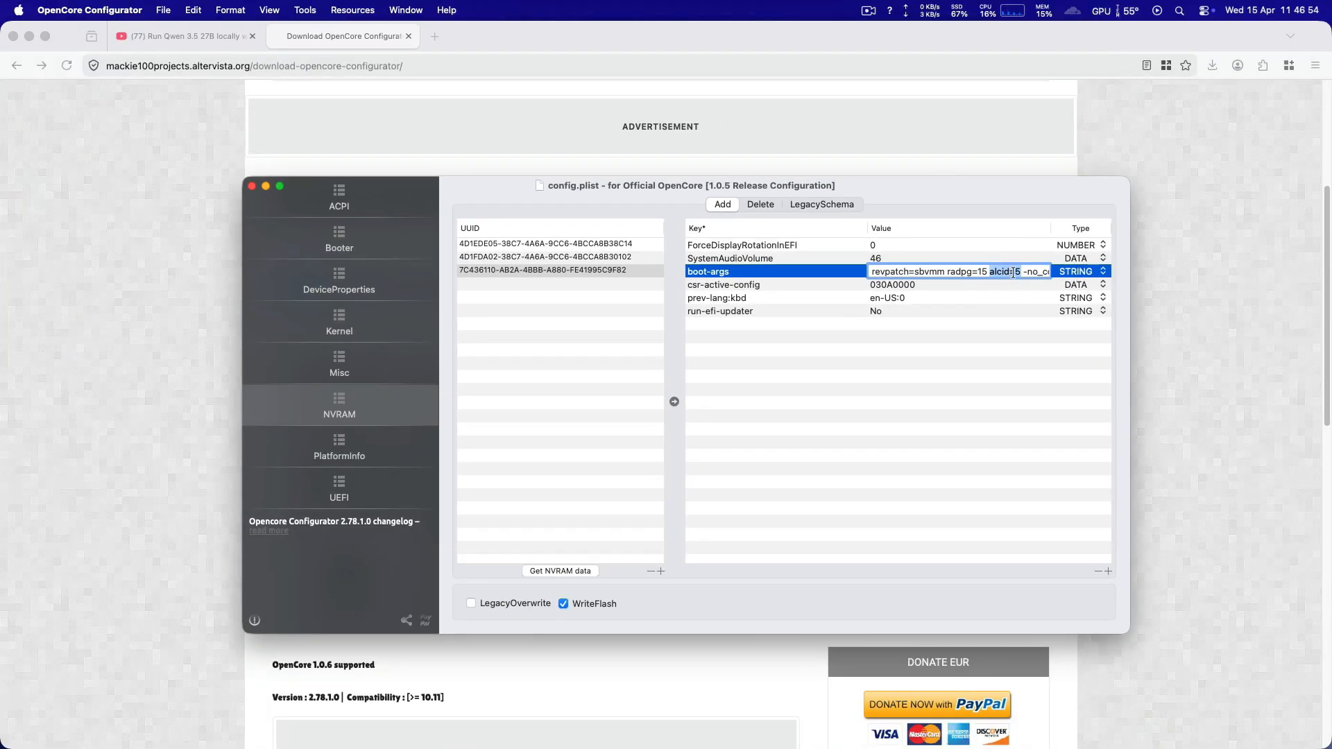
{"action": "key", "text": "Return"}
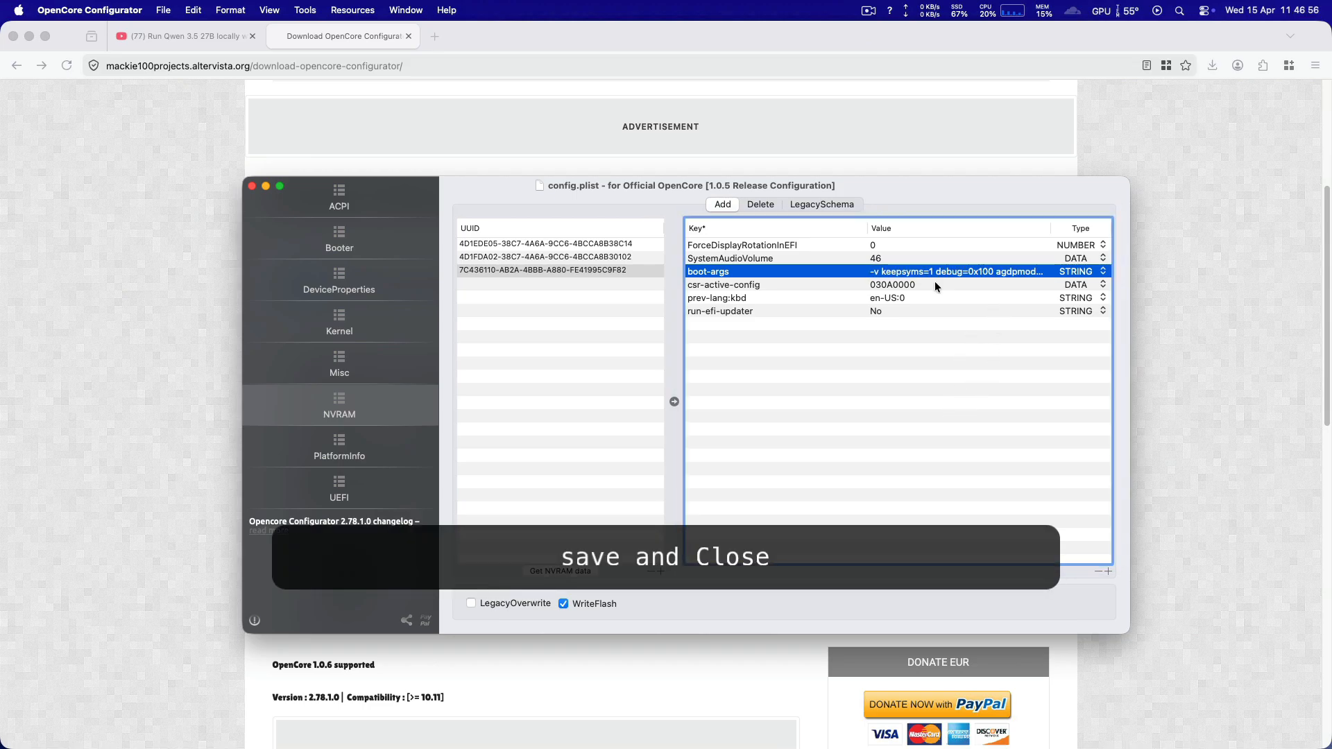
Step: Save config.plist and close its window
{"action": "left_click", "coordinate": [259, 190]}
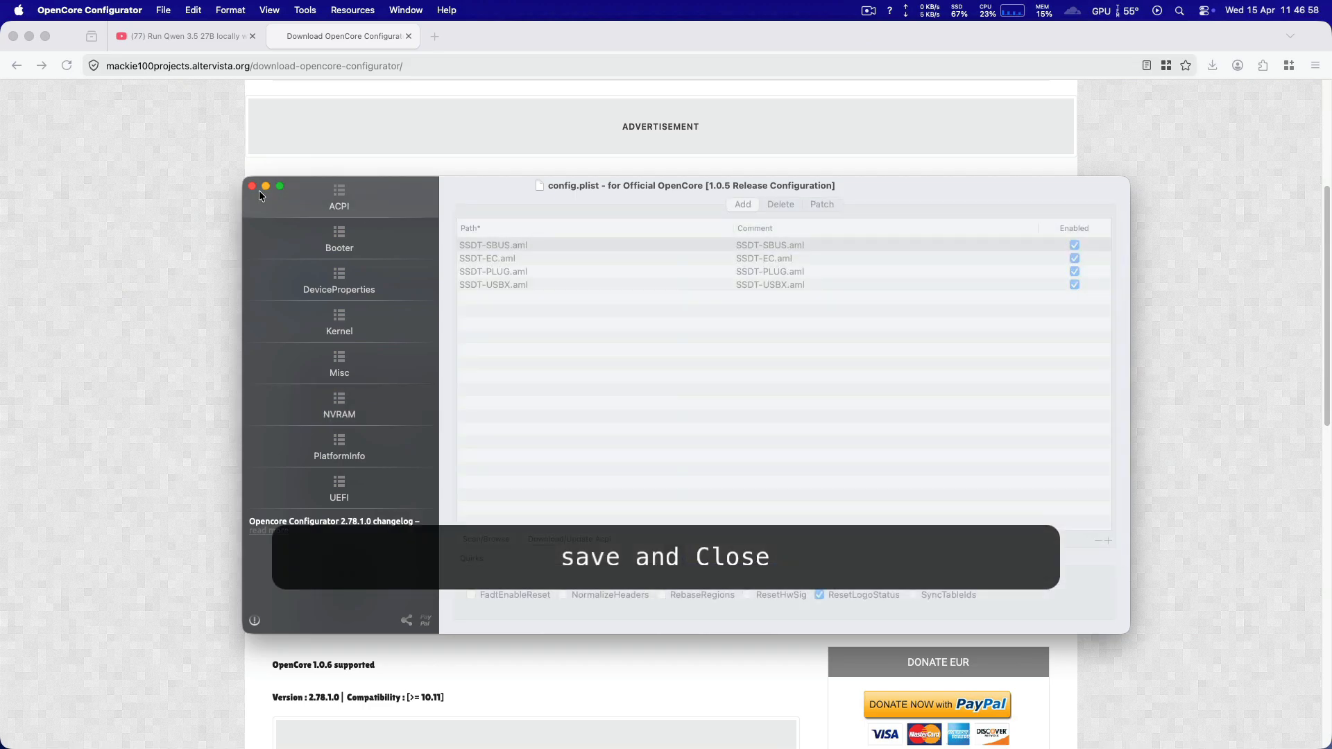
{"action": "left_click", "coordinate": [163, 10]}
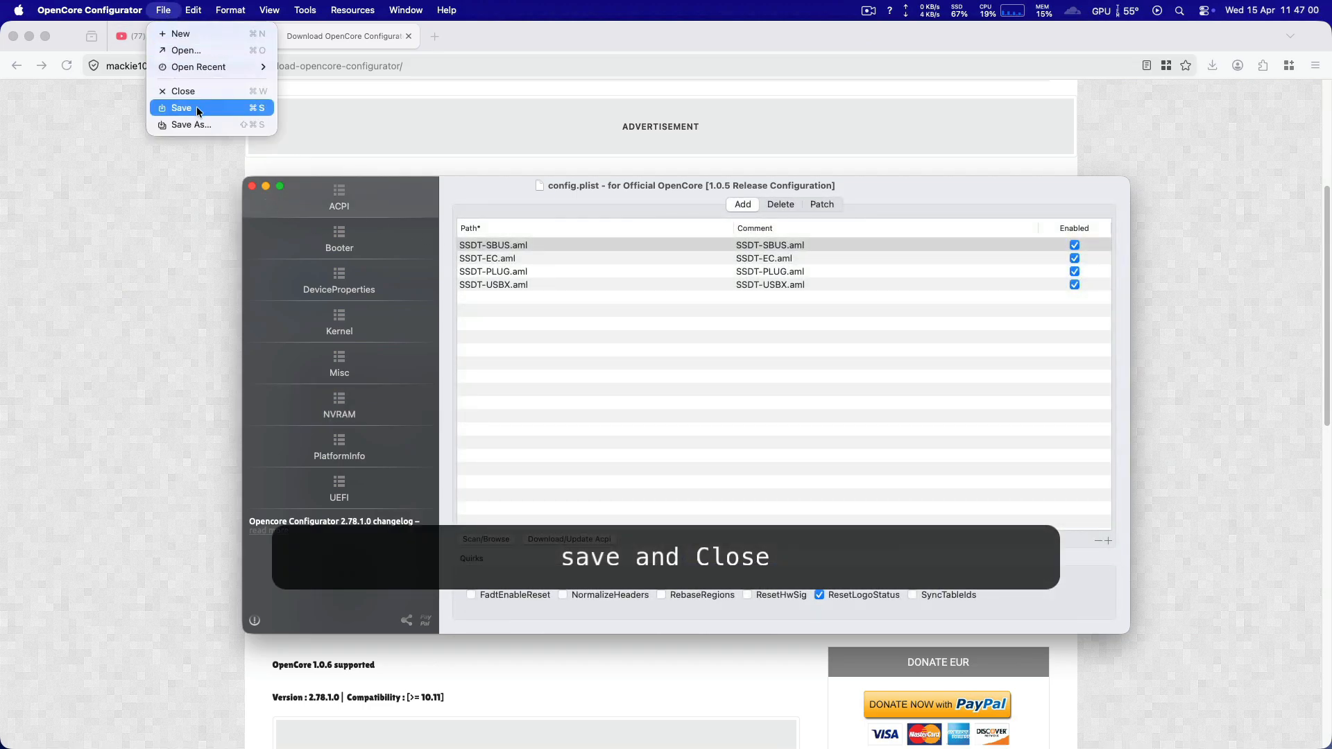
{"action": "left_click", "coordinate": [208, 110]}
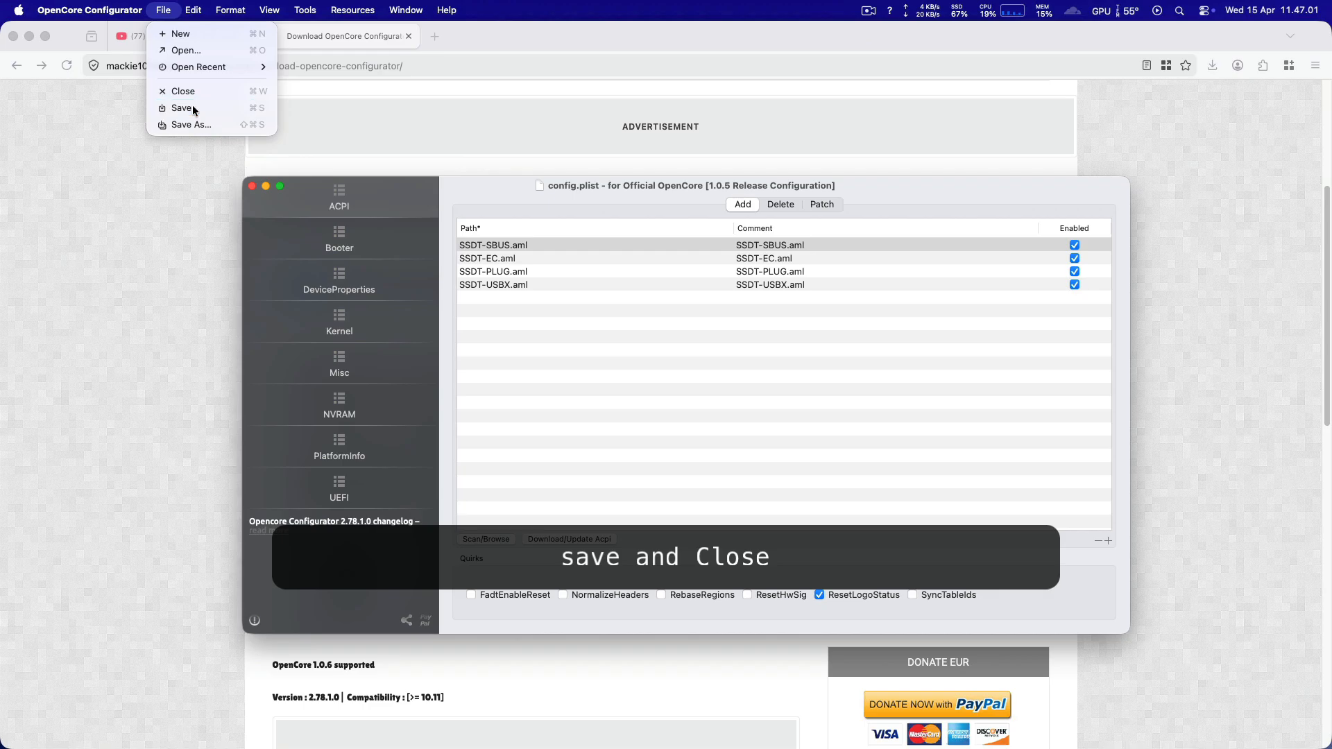
{"action": "left_click", "coordinate": [251, 187]}
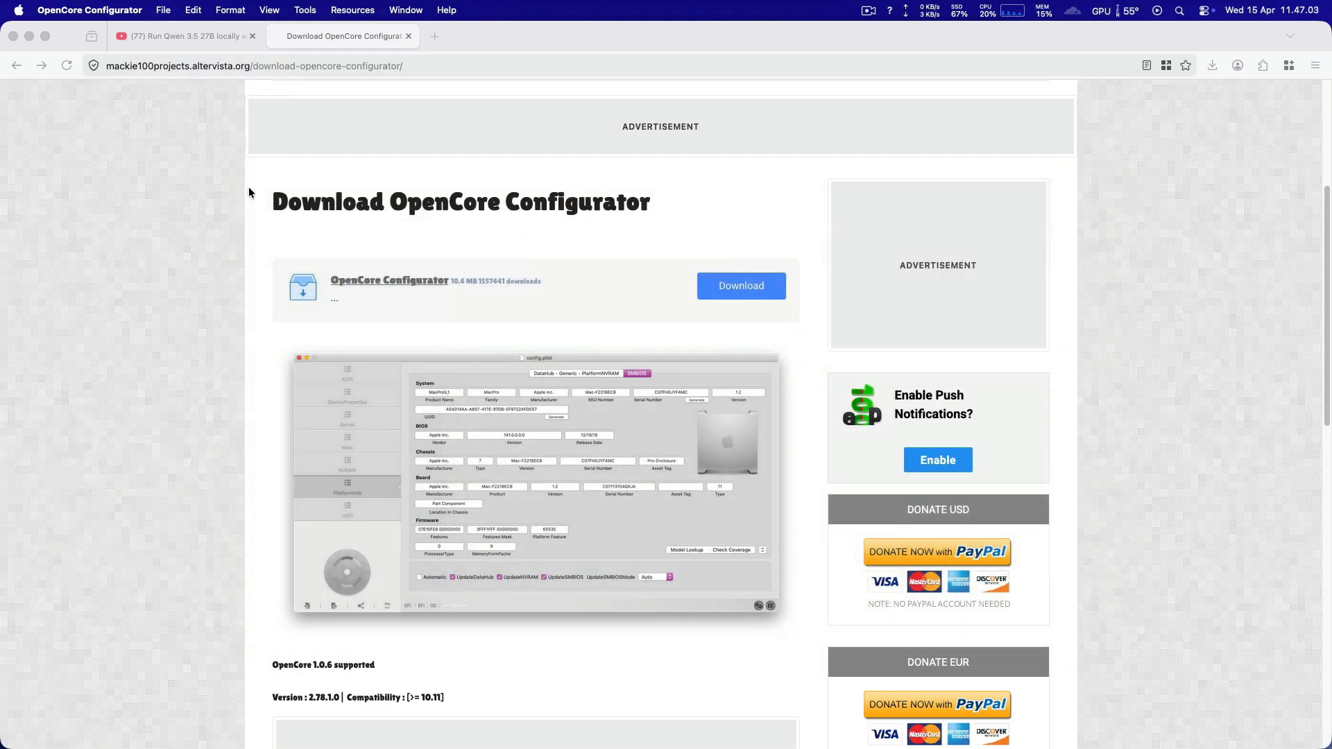
Step: Switch to Firefox, search for "my kext installer github" in a new tab and open the MyKextInstaller GitHub repository
{"action": "left_click", "coordinate": [1119, 126]}
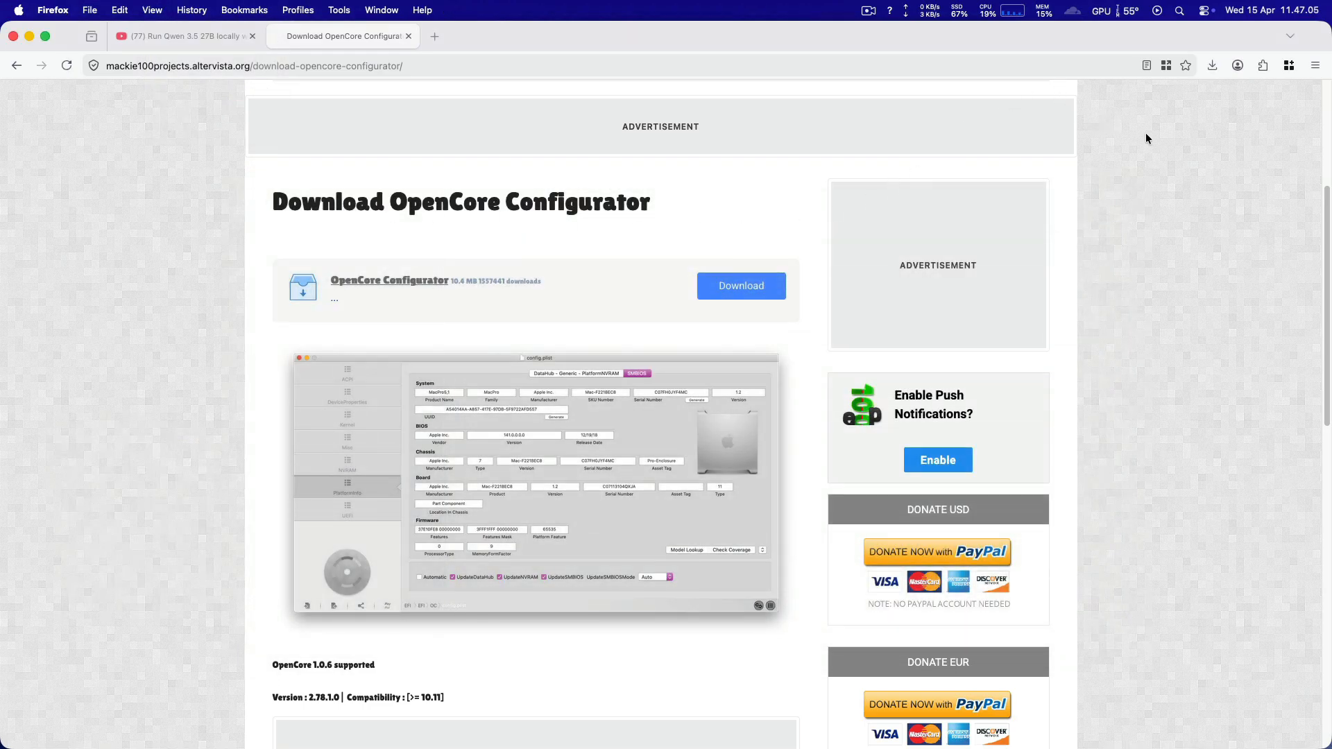
{"action": "left_click", "coordinate": [436, 36]}
{"action": "type", "text": "my "}
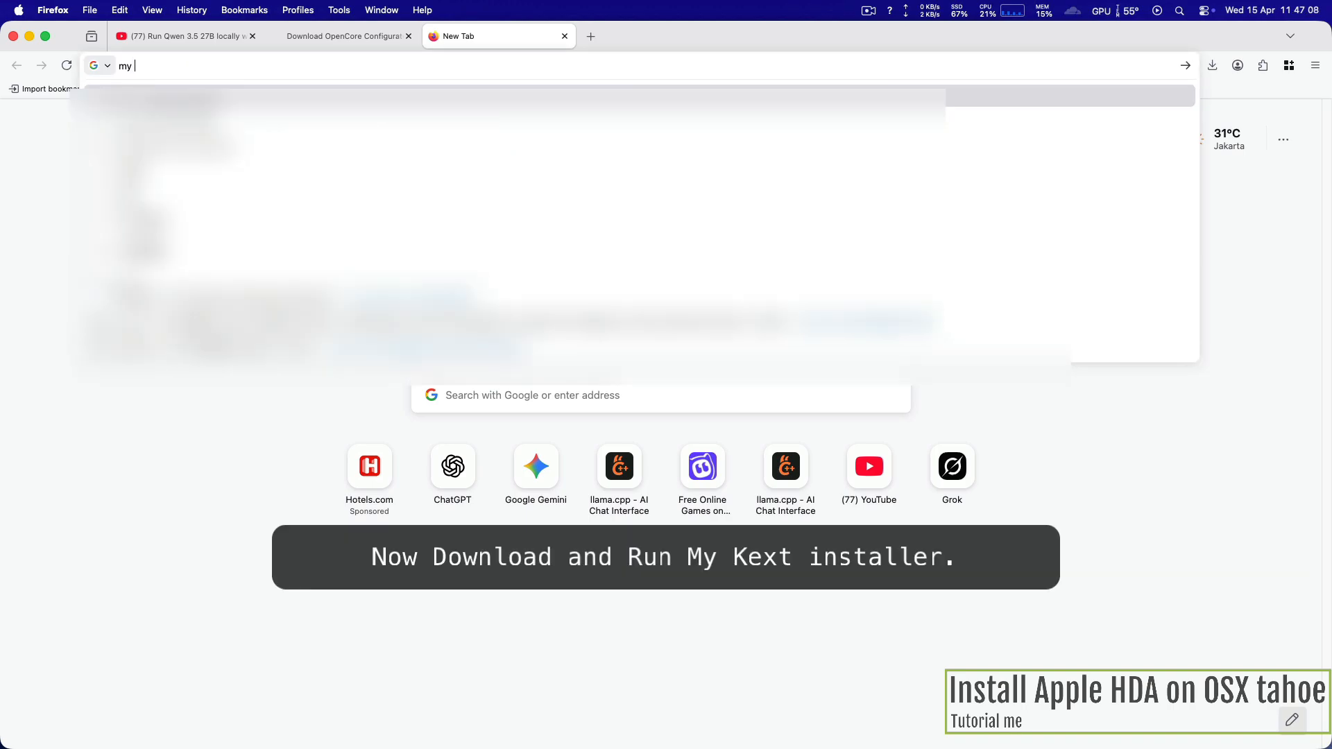
{"action": "type", "text": "kext installer github"}
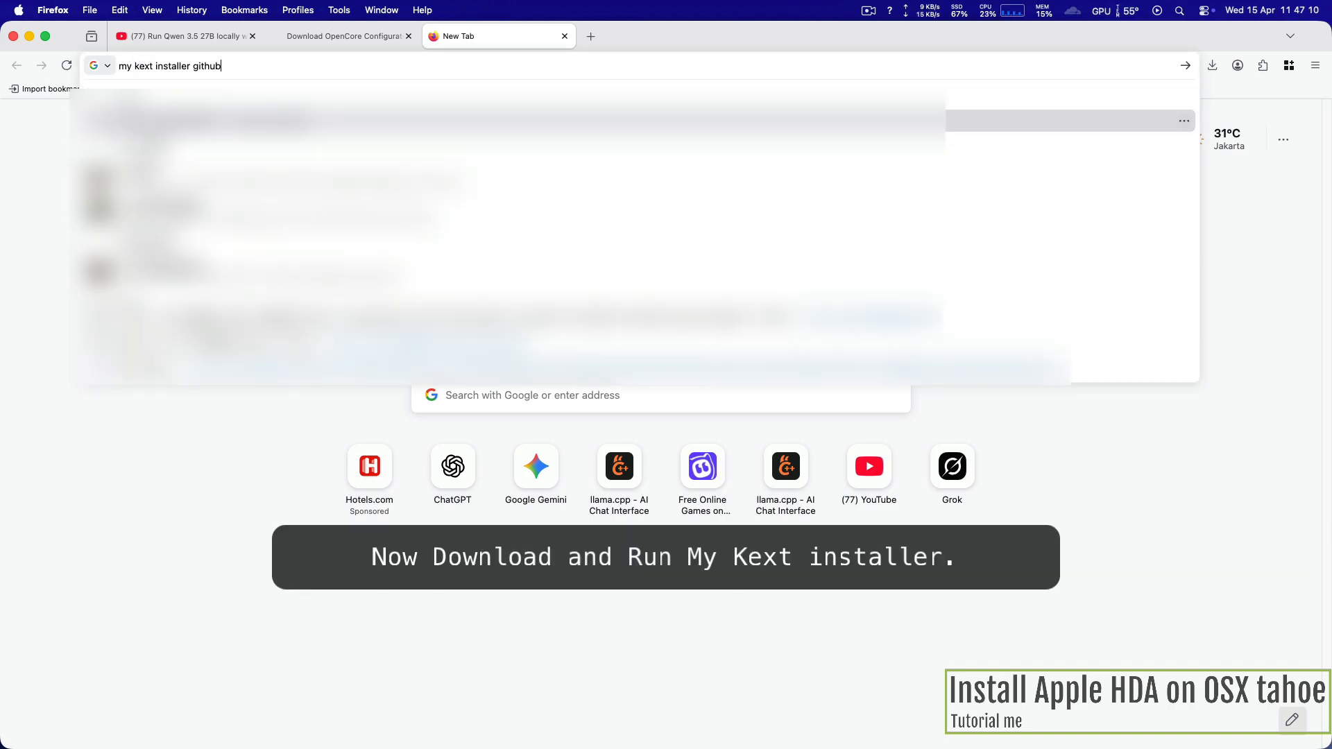
{"action": "key", "text": "Return"}
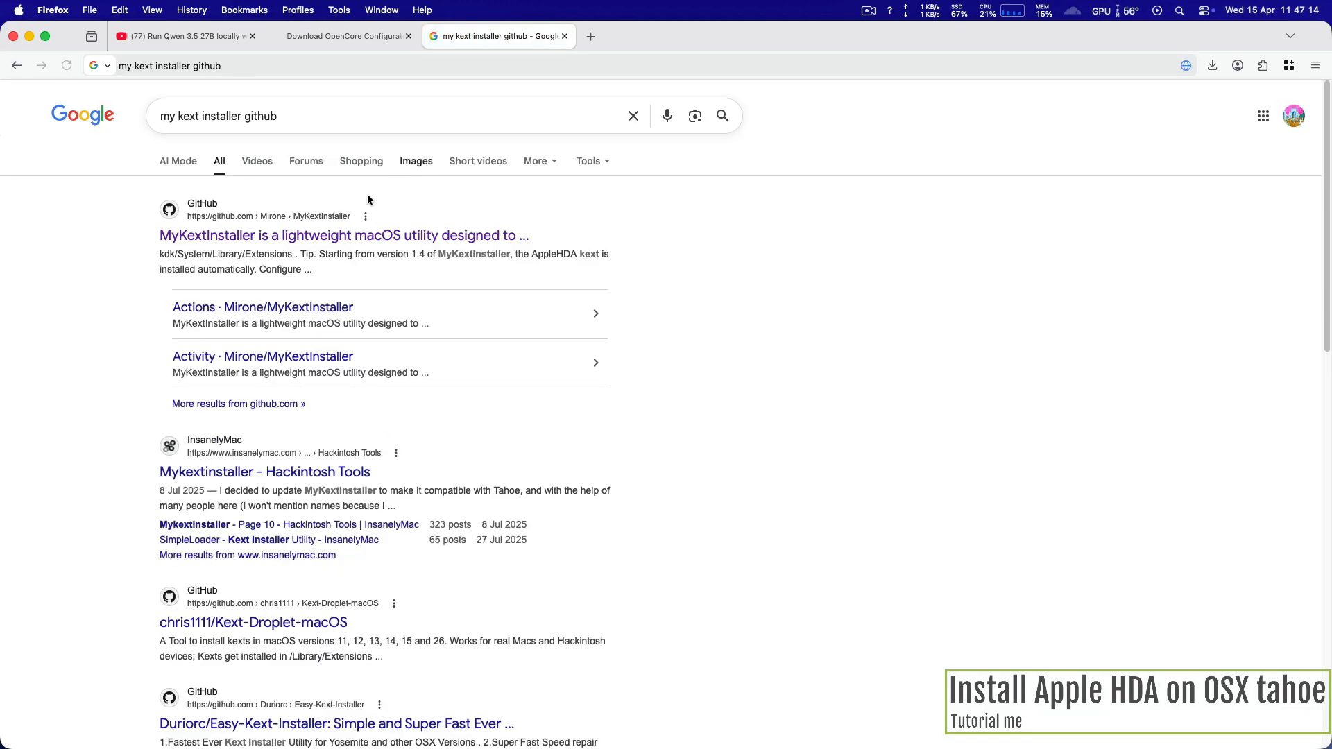
{"action": "left_click", "coordinate": [458, 336]}
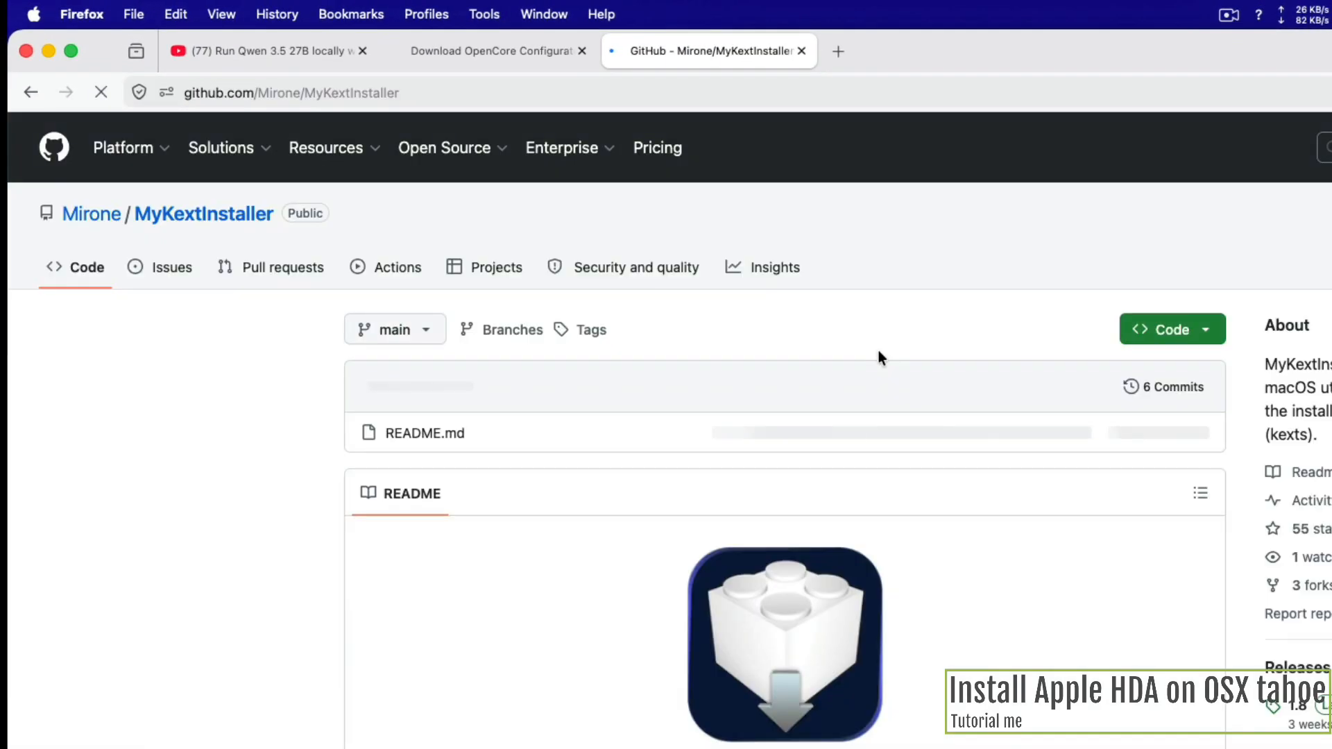
Step: Download MyKextInstaller.zip from the repository's latest release 1.8 and extract the archive in Downloads
{"action": "scroll", "coordinate": [823, 708], "scroll_direction": "down", "scroll_amount": 1}
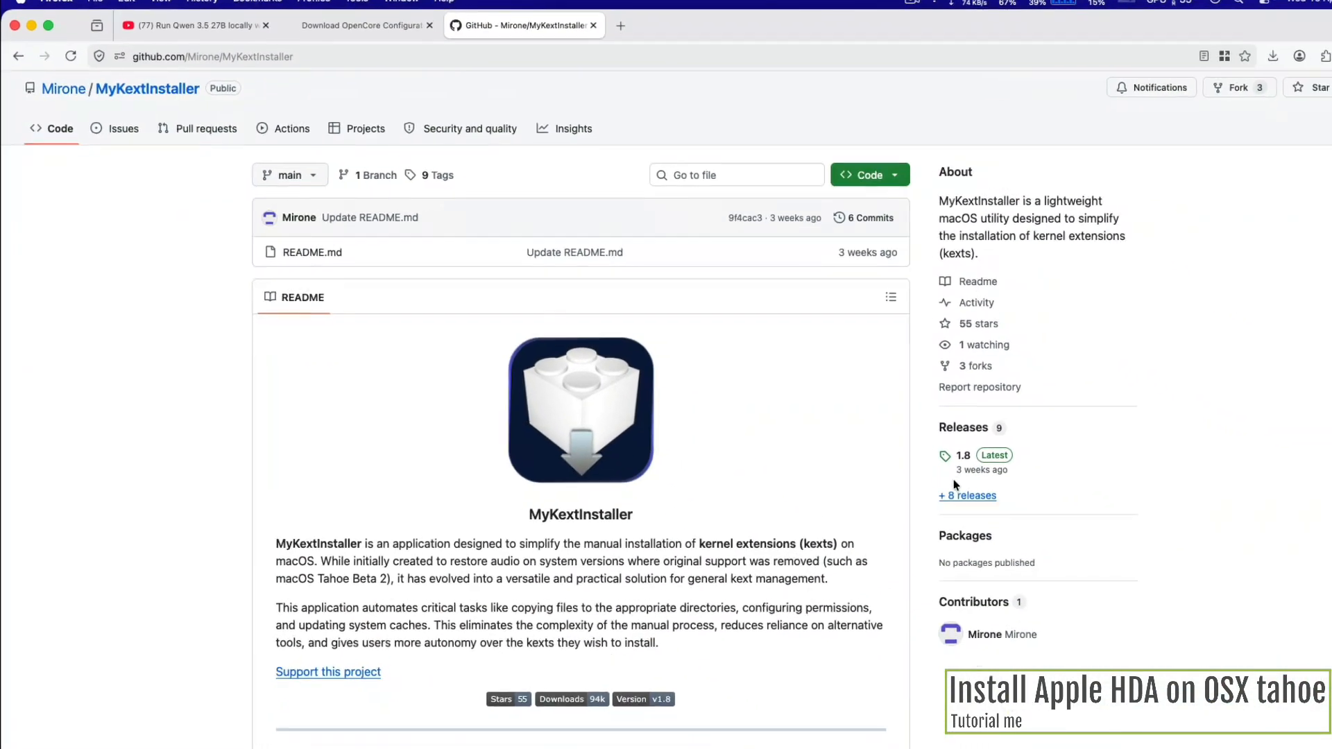
{"action": "left_click", "coordinate": [917, 434]}
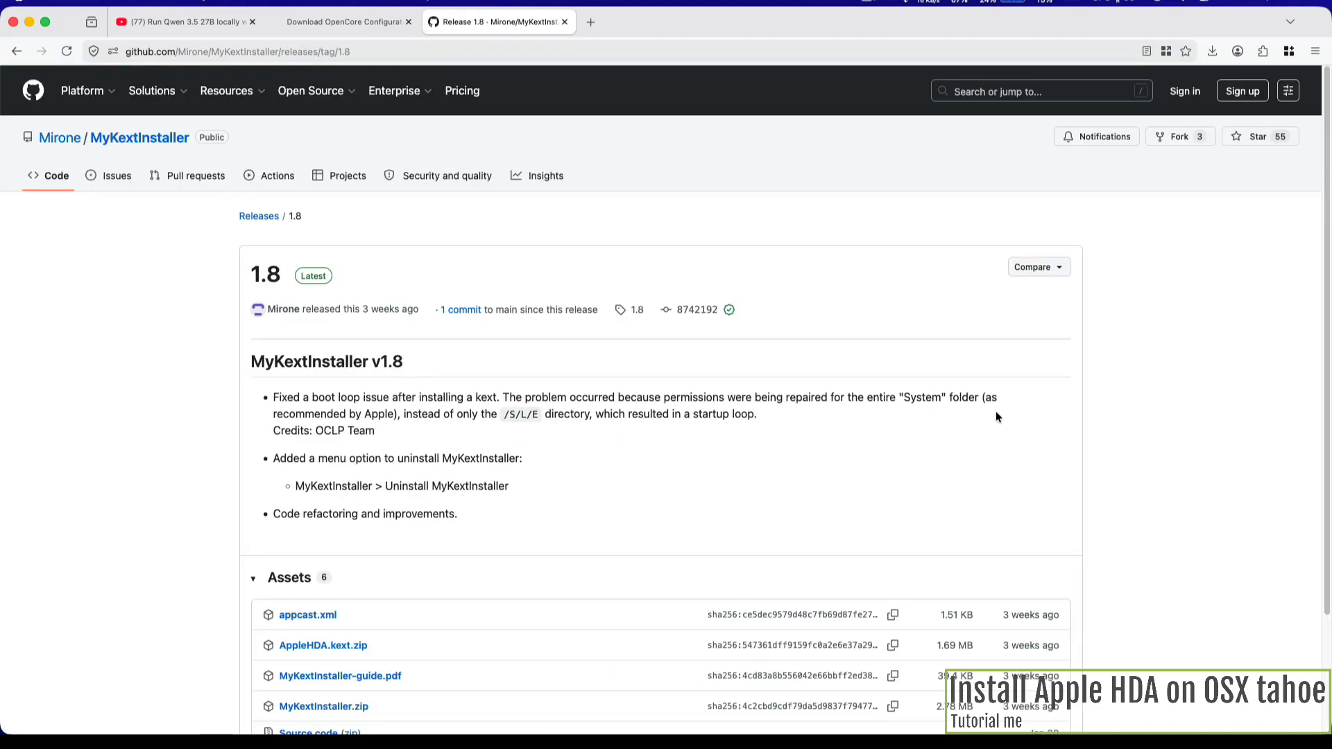
{"action": "scroll", "coordinate": [331, 546], "scroll_direction": "down", "scroll_amount": 2}
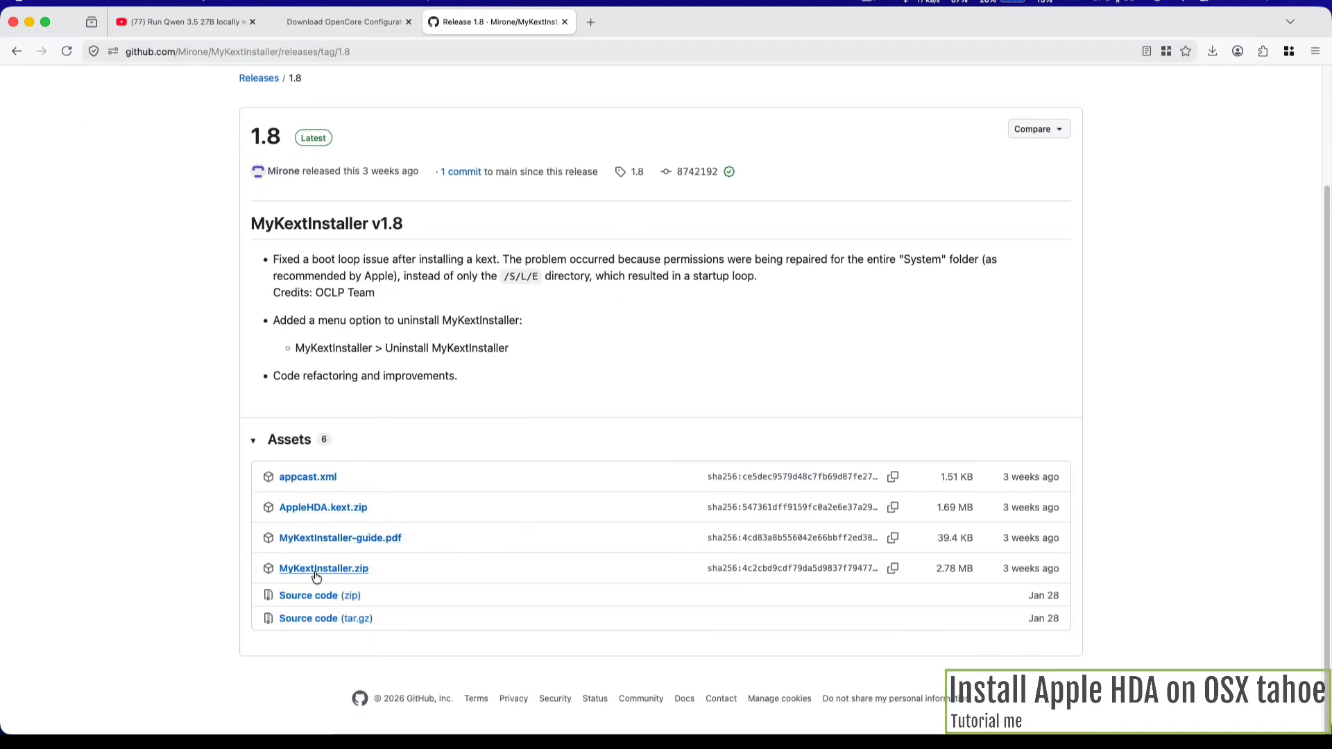
{"action": "left_click", "coordinate": [363, 571]}
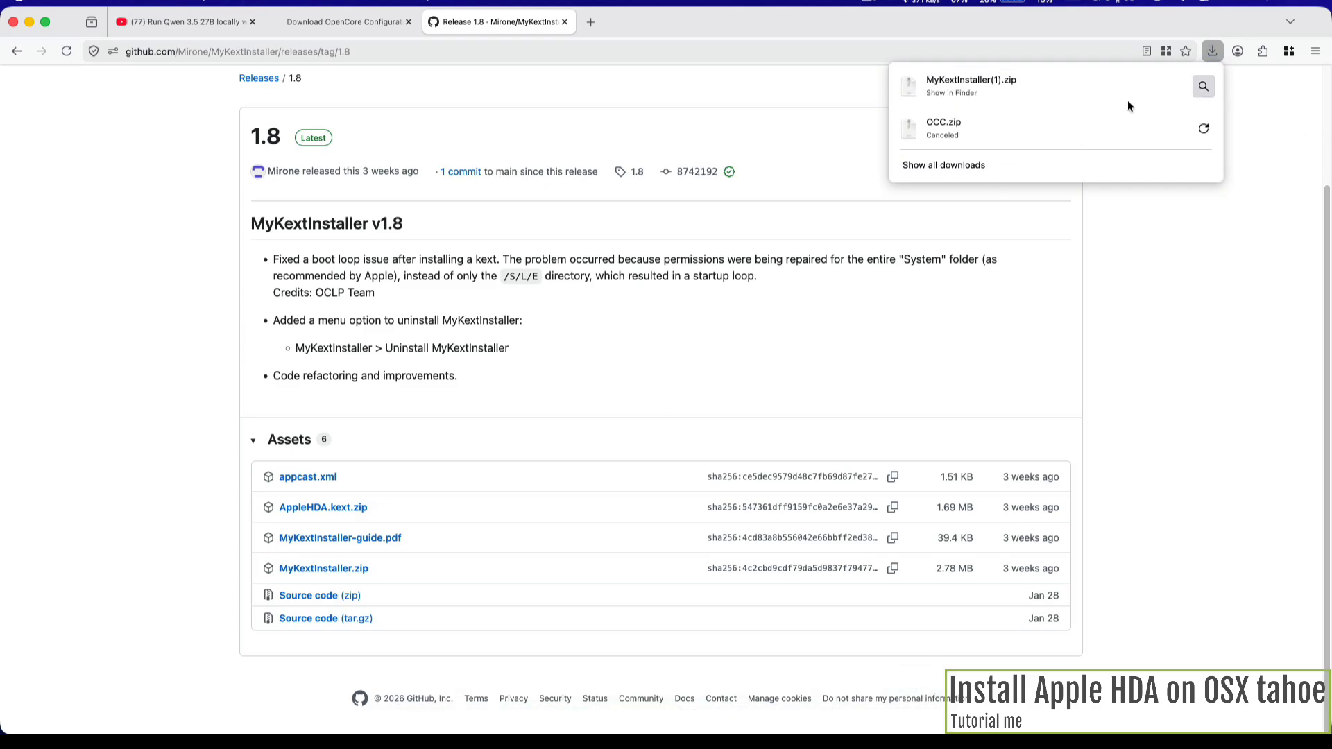
{"action": "left_click", "coordinate": [1029, 99]}
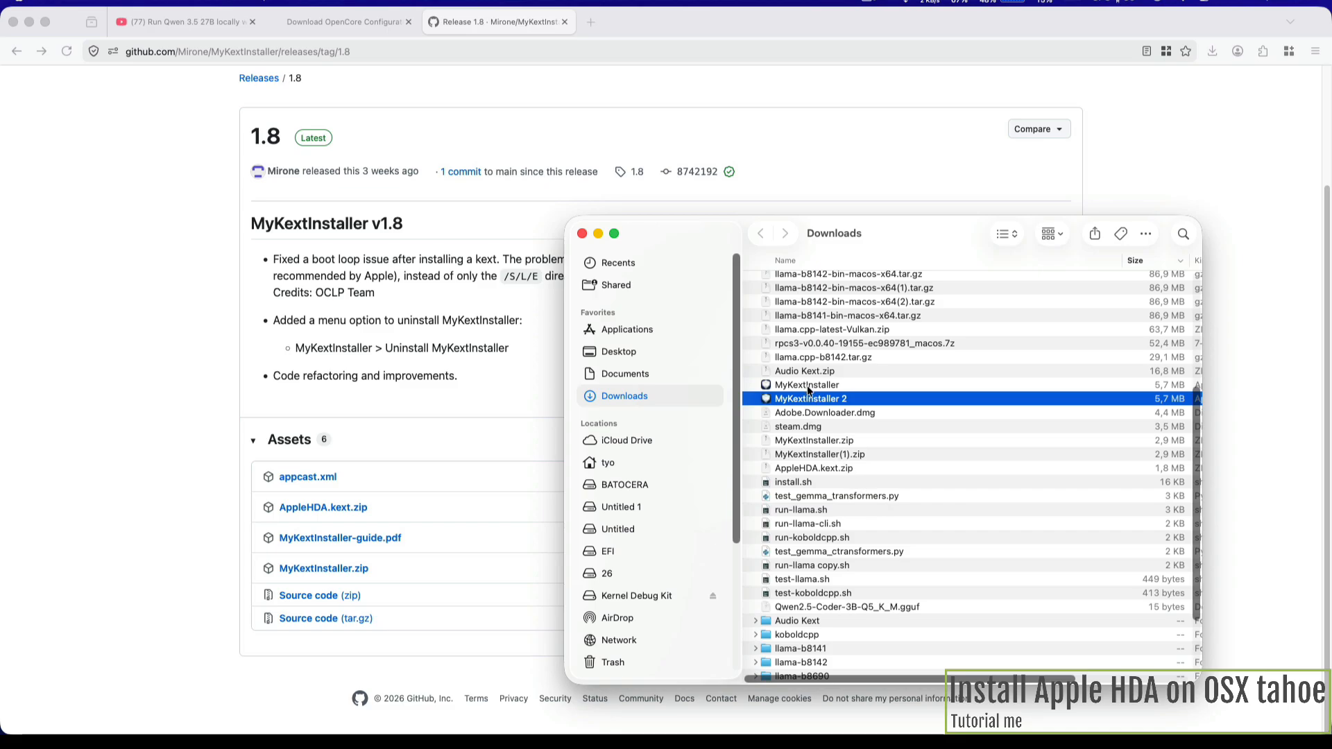
Step: Move MyKextInstaller from Downloads to Applications, then launch it and bring up its kext selection dialog
{"action": "left_click_drag", "start_coordinate": [812, 389], "coordinate": [655, 335]}
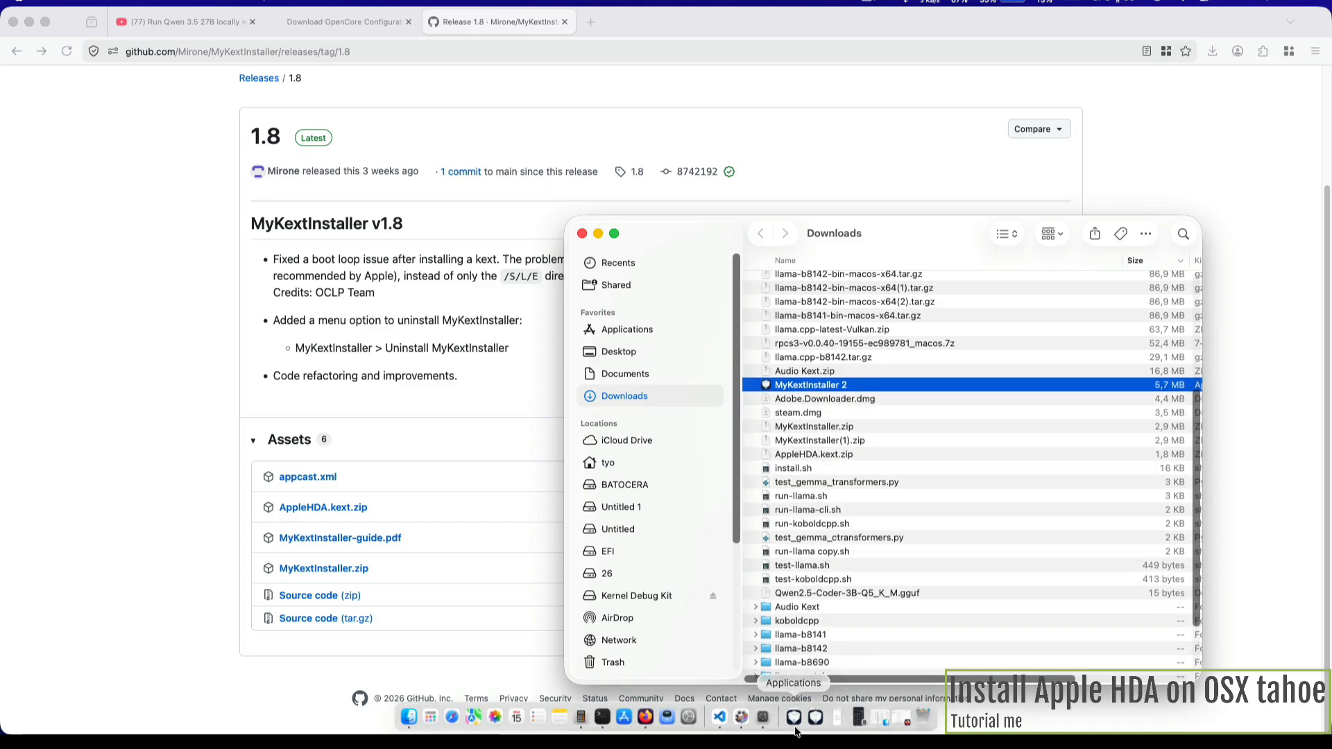
{"action": "left_click", "coordinate": [790, 736]}
{"action": "left_click", "coordinate": [448, 193]}
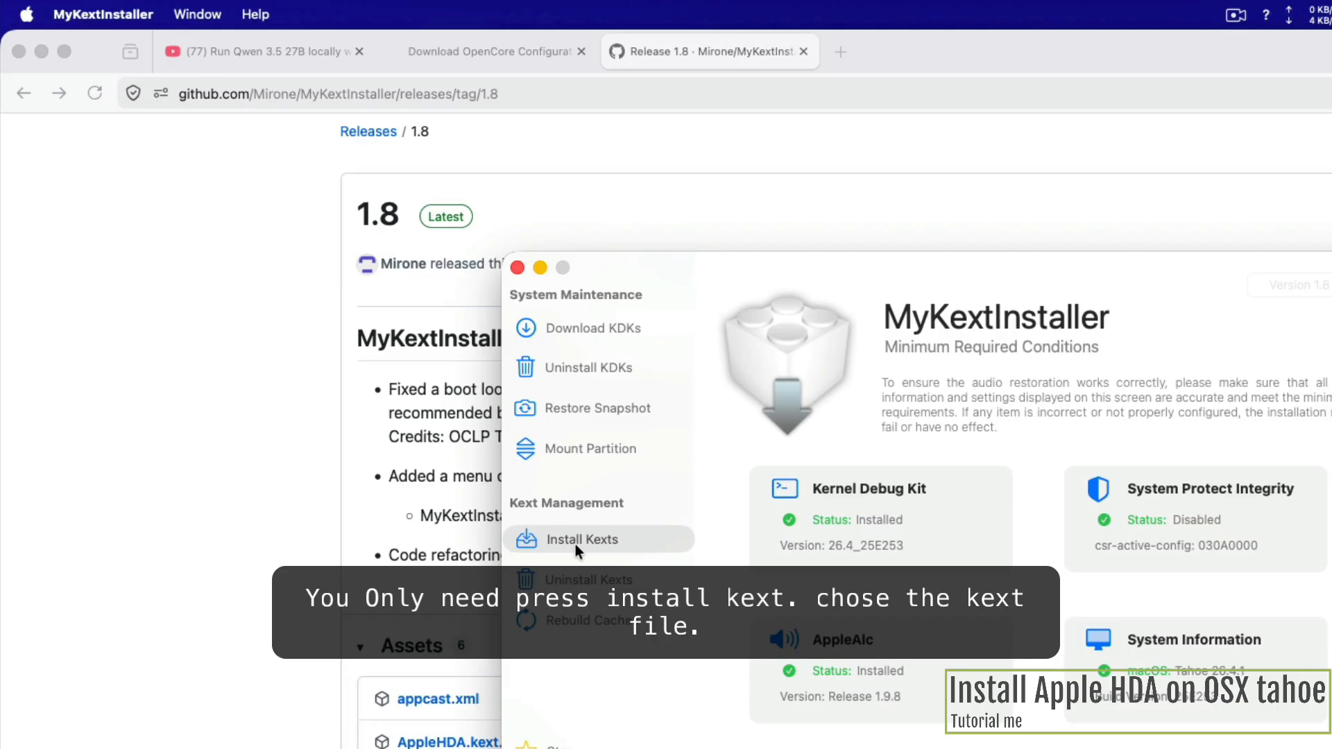
{"action": "left_click", "coordinate": [576, 544]}
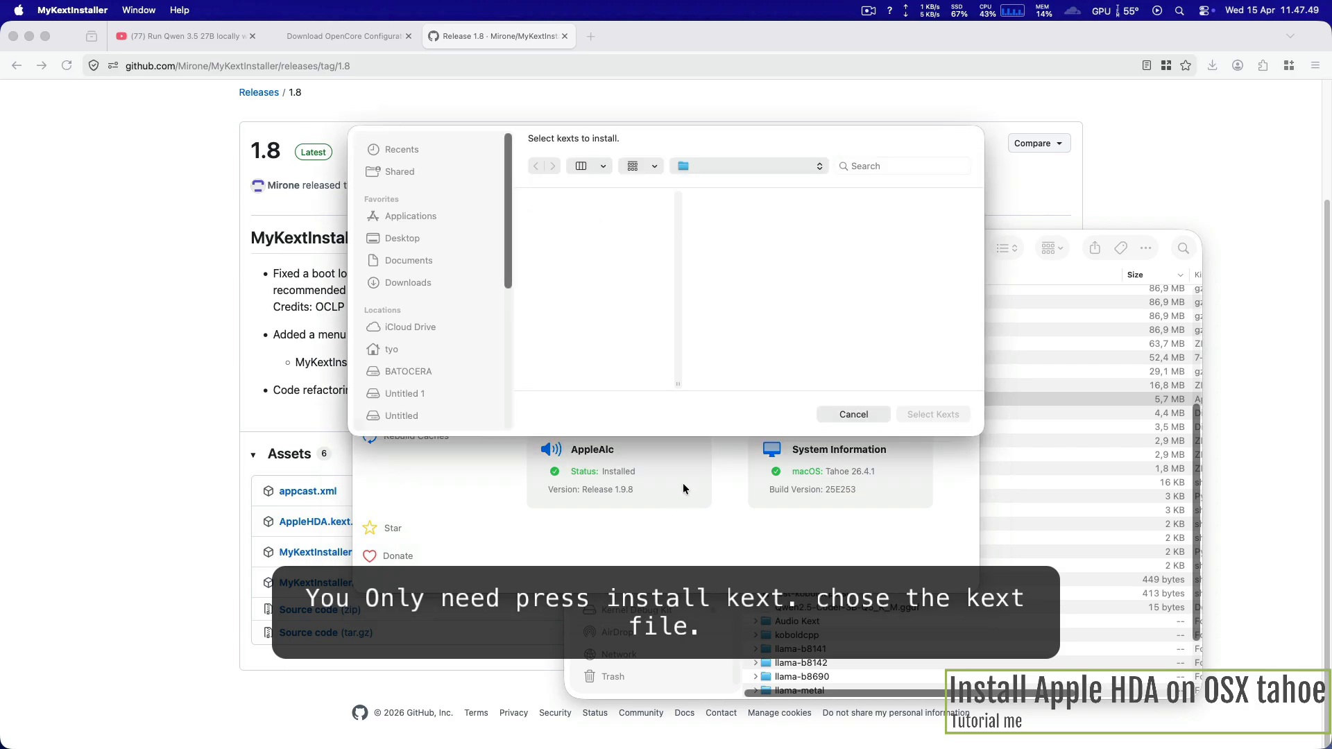
Step: Return to Firefox, download AppleHDA.kext.zip from the 1.8 release assets and extract it in Downloads
{"action": "left_click", "coordinate": [172, 485]}
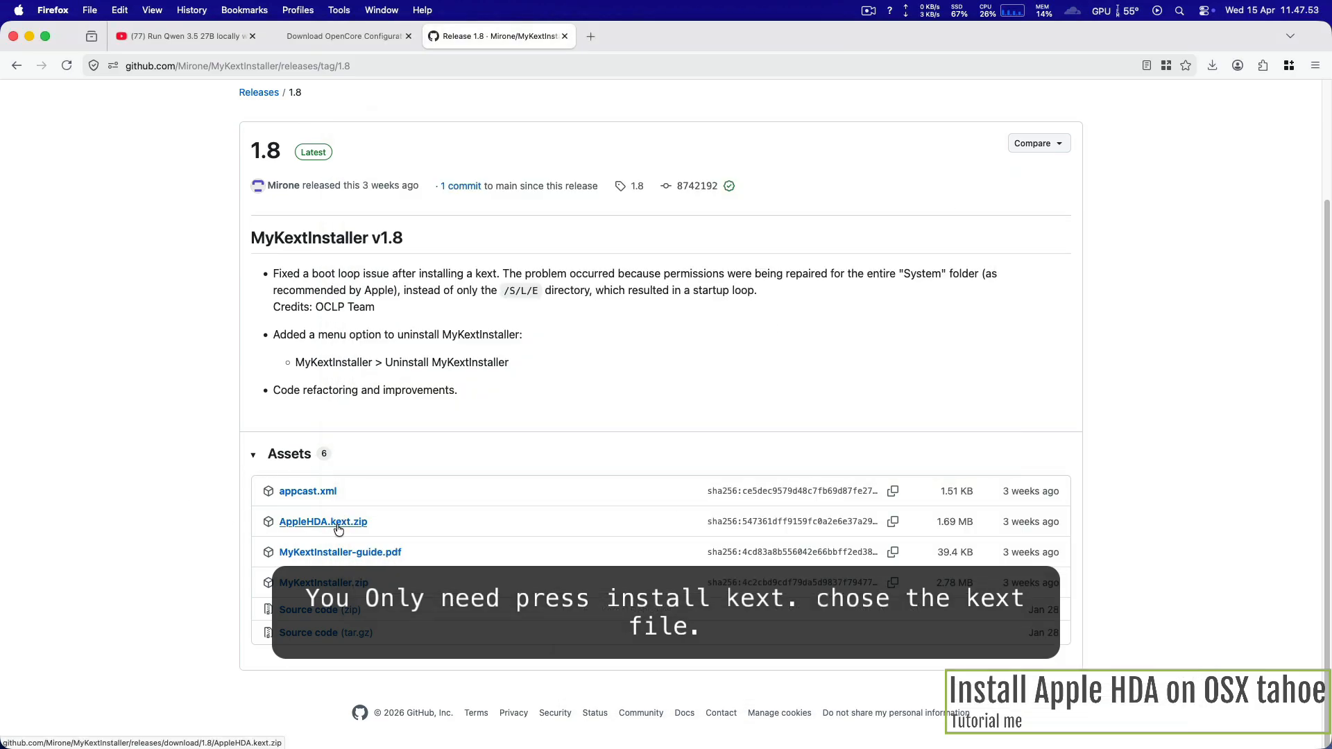
{"action": "left_click", "coordinate": [339, 530]}
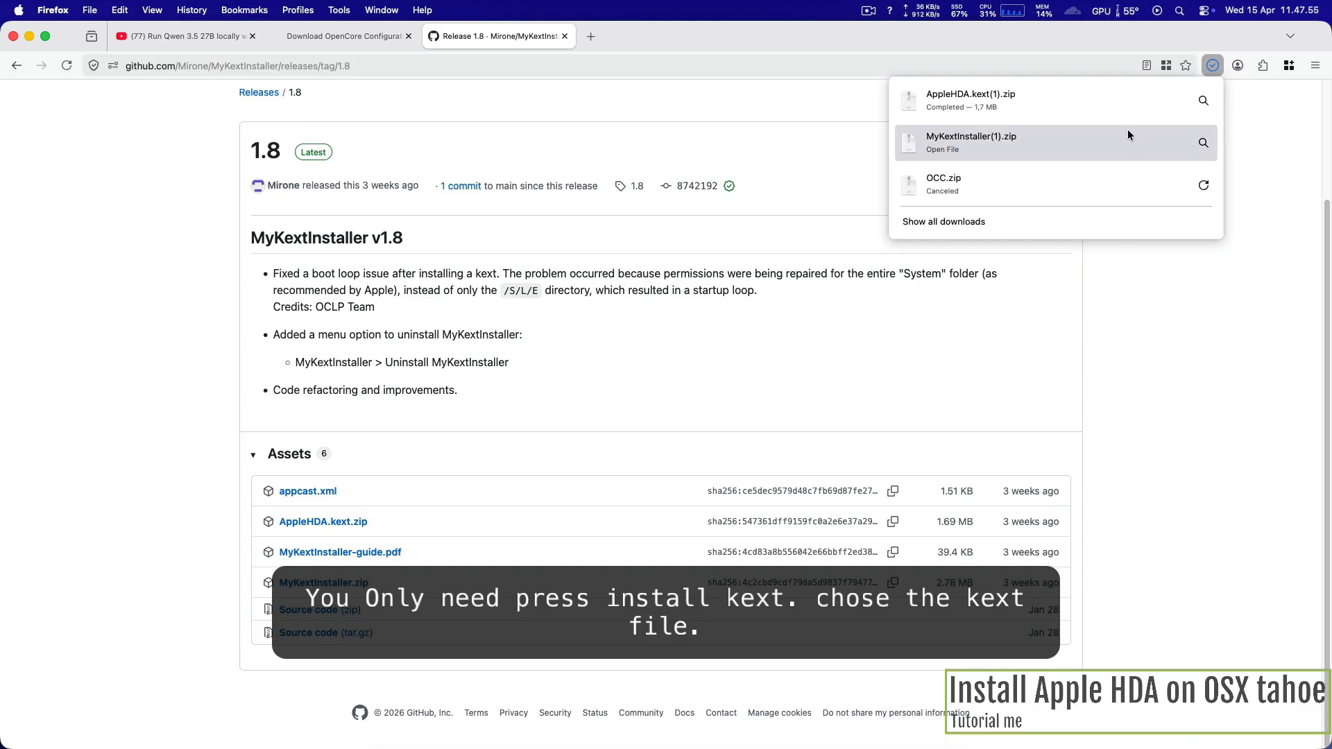
{"action": "left_click", "coordinate": [1119, 103]}
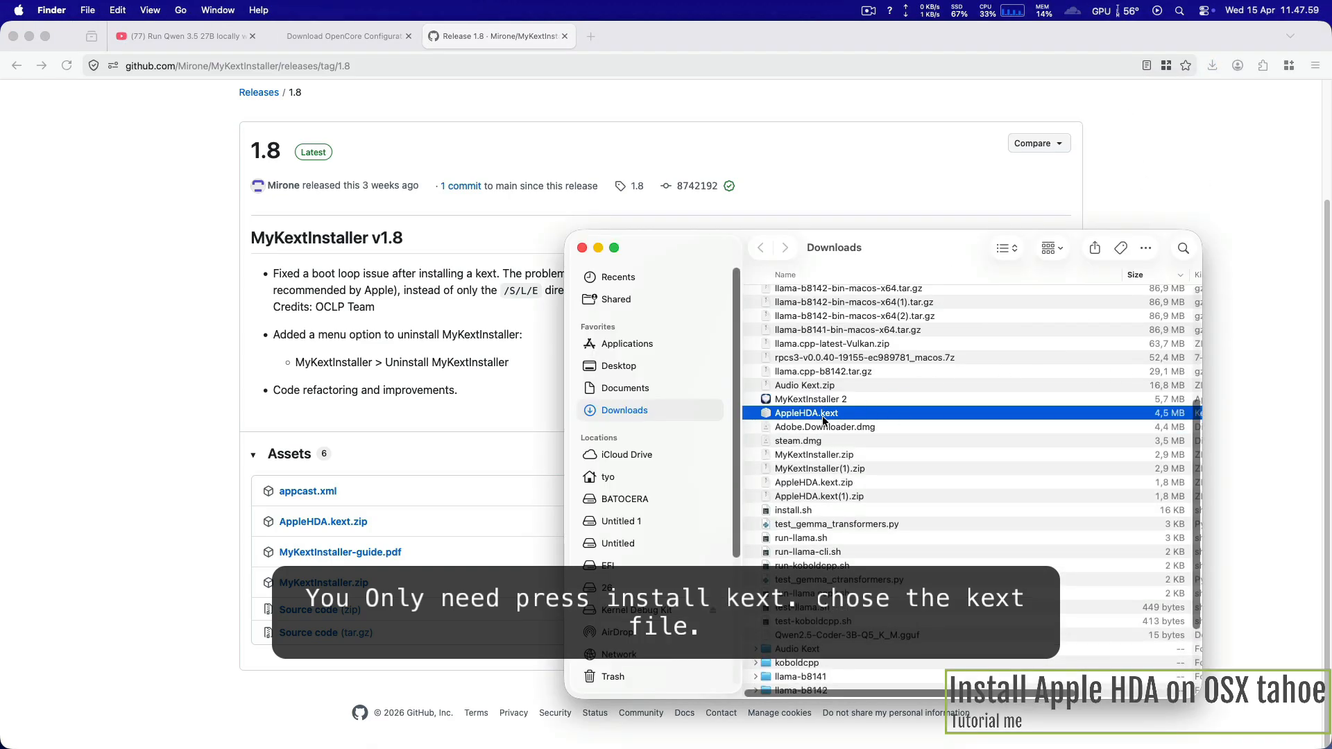
Step: Back in MyKextInstaller, select AppleHDA.kext in Downloads as the kext to install, then cancel the selection and close the application
{"action": "mouse_move", "coordinate": [855, 741]}
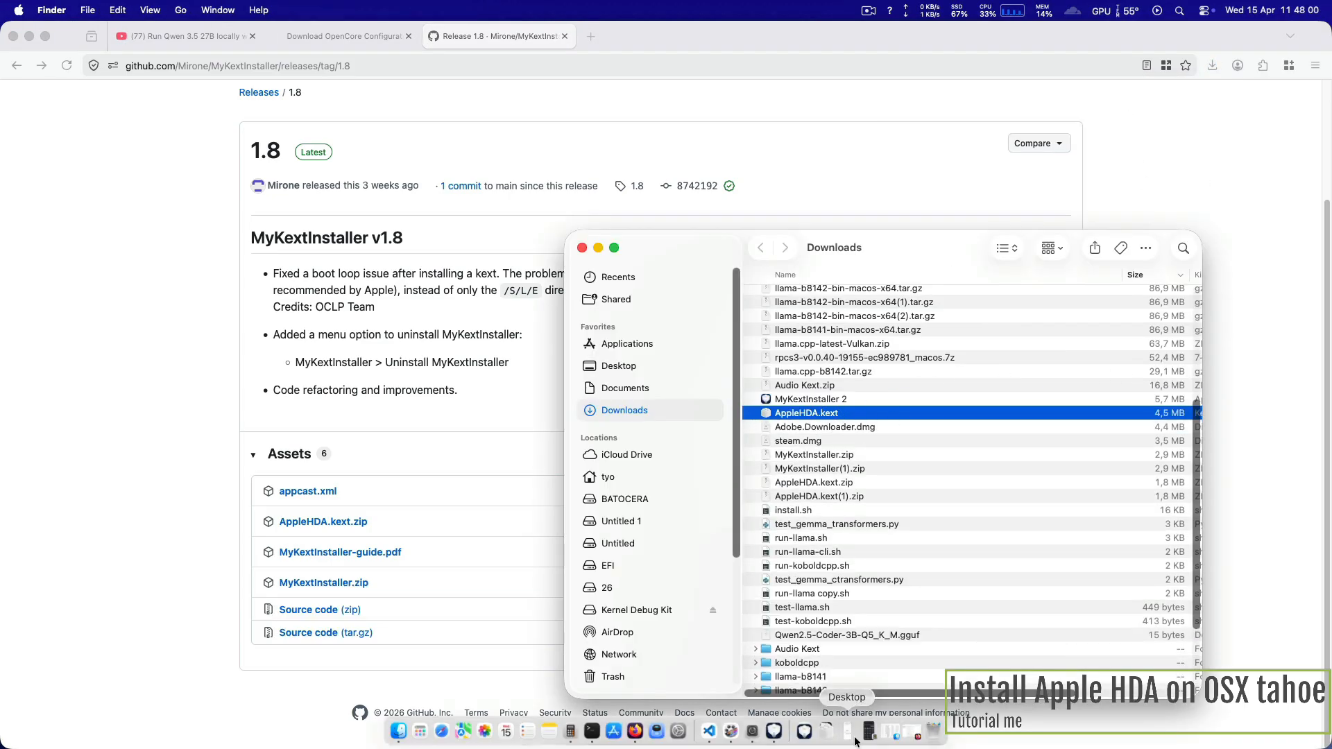
{"action": "left_click", "coordinate": [774, 733]}
{"action": "left_click", "coordinate": [408, 284]}
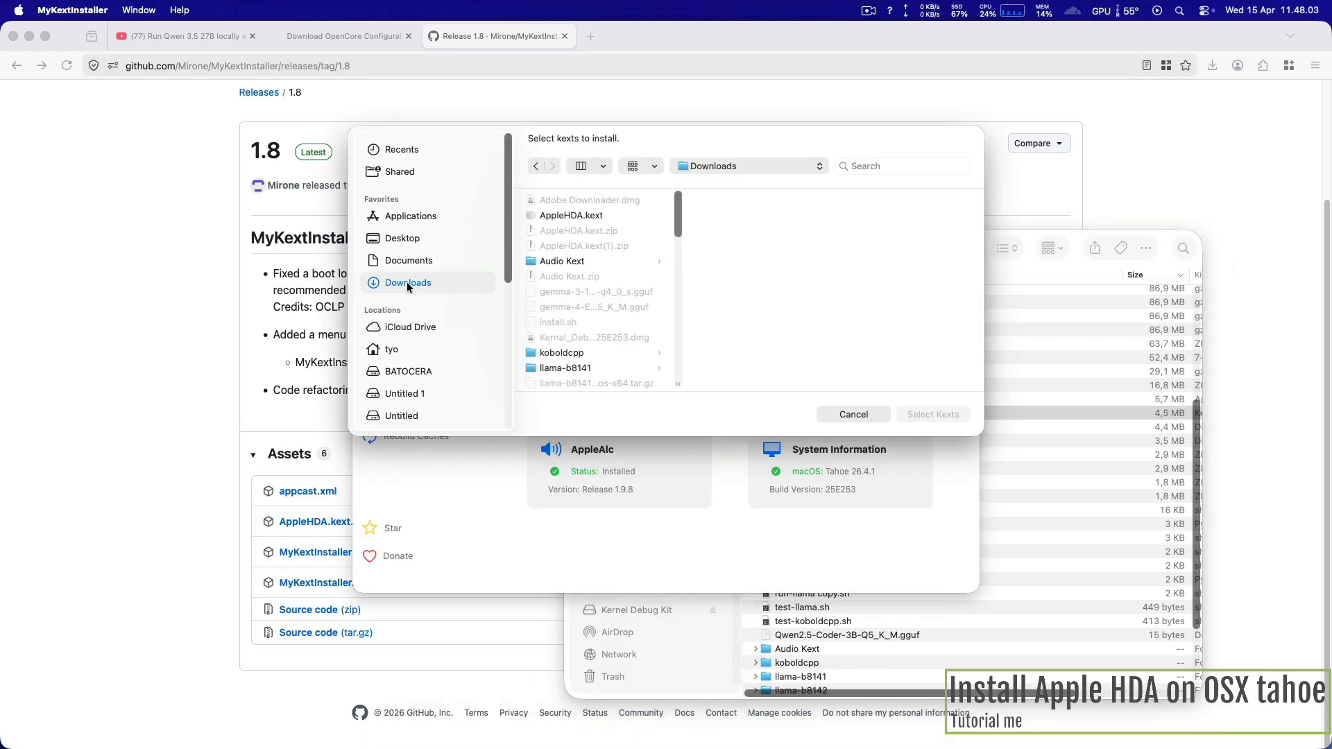
{"action": "left_click", "coordinate": [591, 218]}
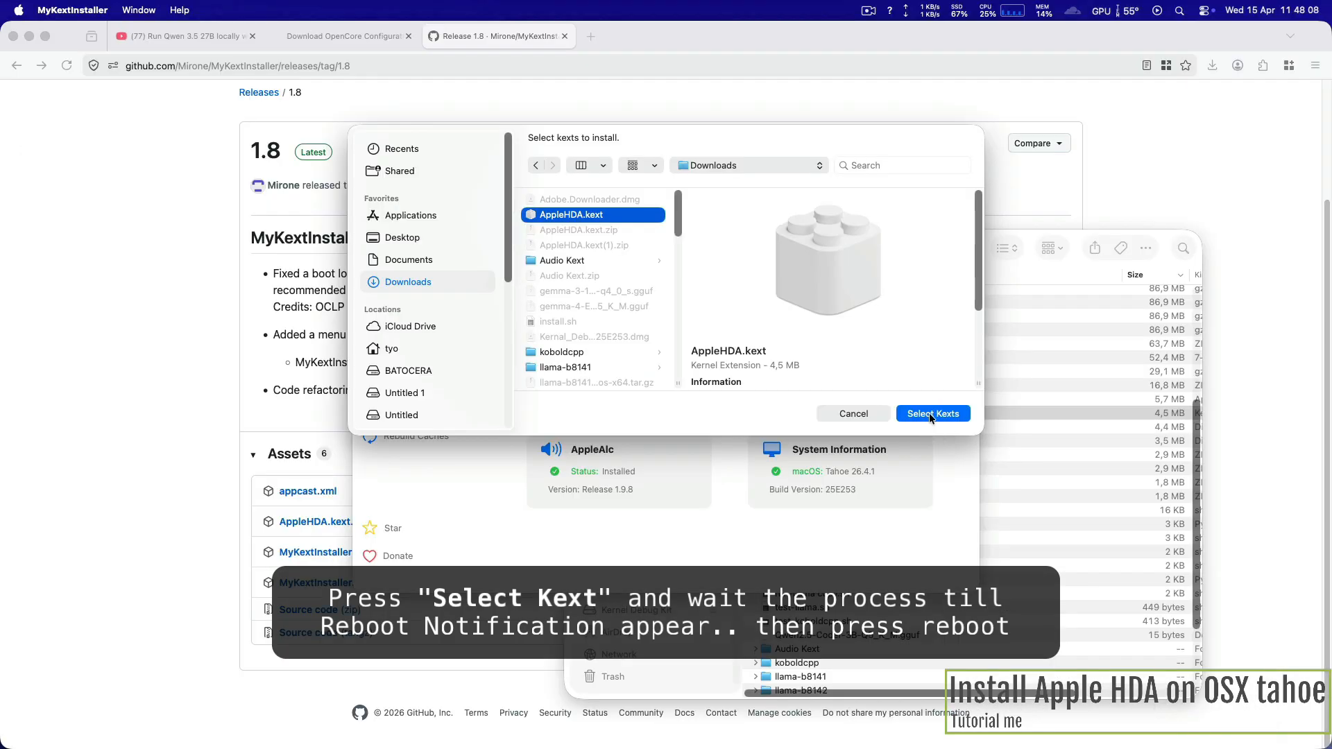
{"action": "left_click", "coordinate": [842, 414]}
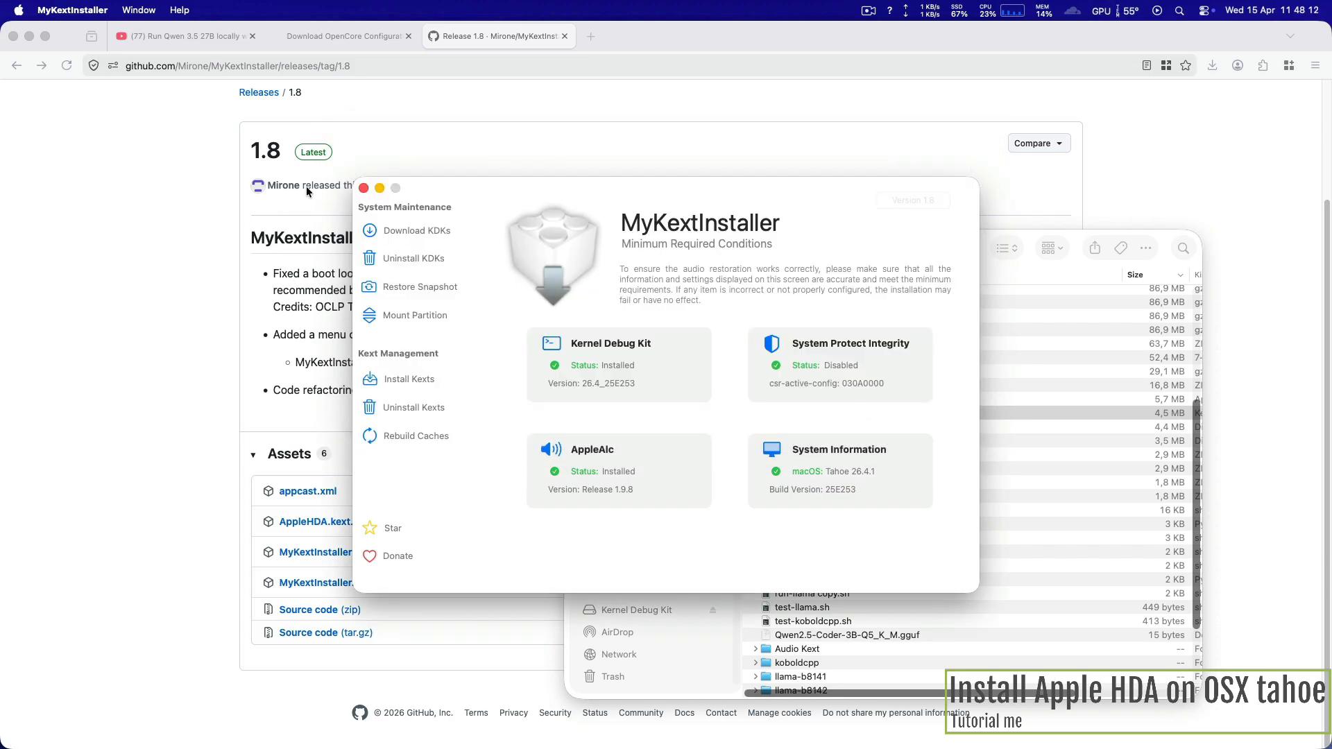
{"action": "left_click", "coordinate": [362, 187]}
Step: Open the macOS Sound settings and select the built-in Internal Speakers as the output device
{"action": "left_click", "coordinate": [1205, 11]}
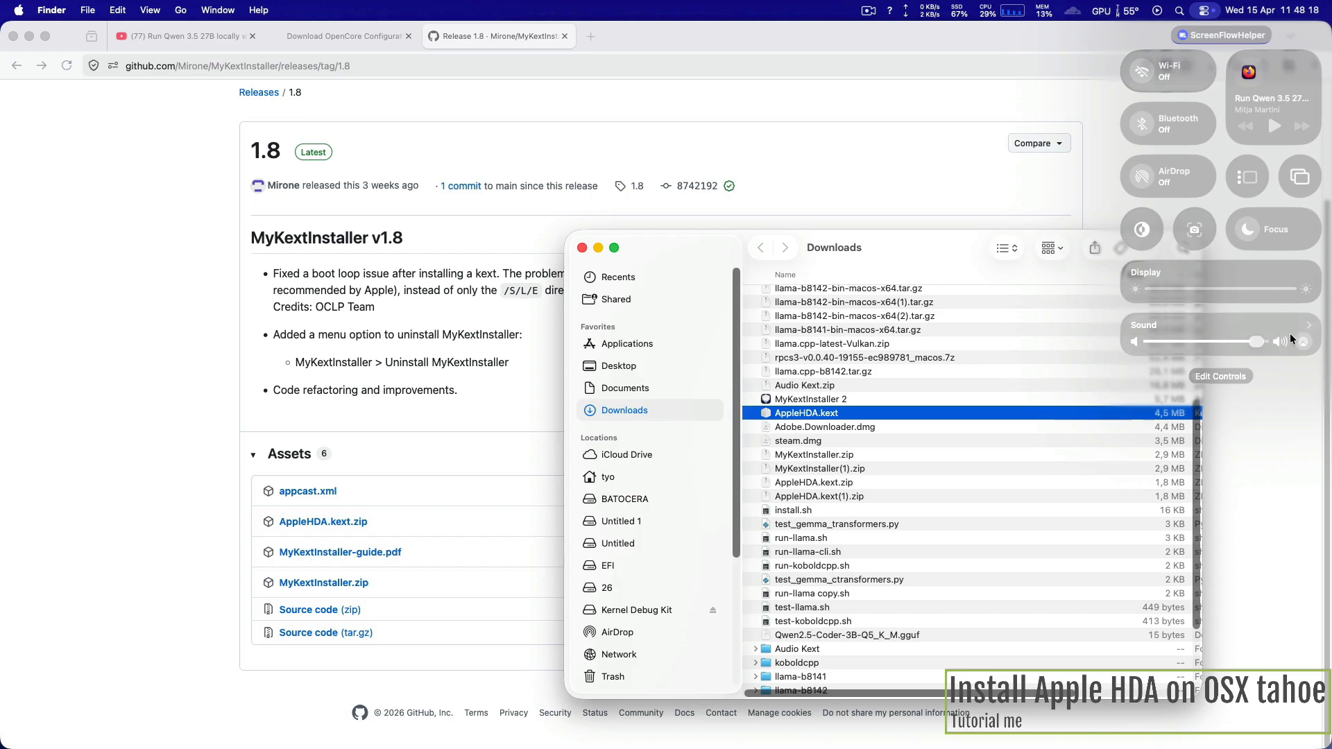
{"action": "left_click", "coordinate": [1306, 327]}
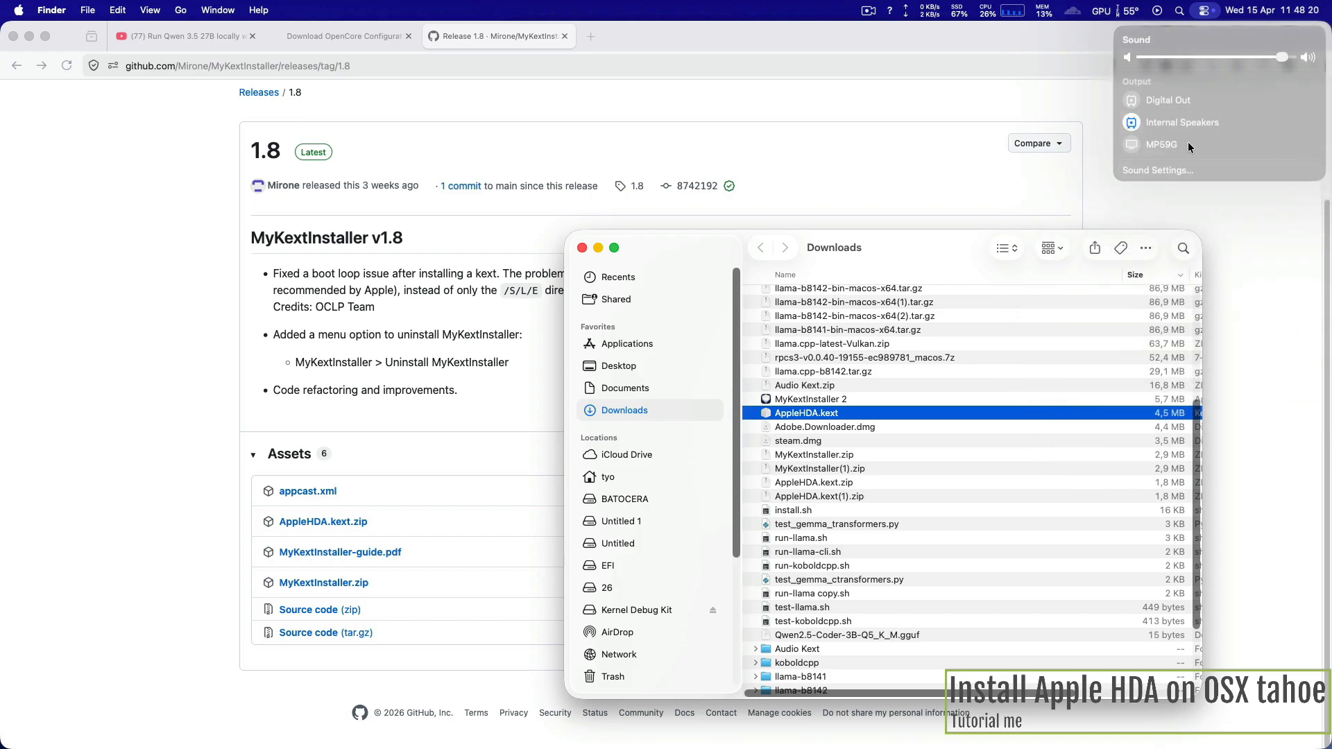
{"action": "left_click", "coordinate": [1158, 171]}
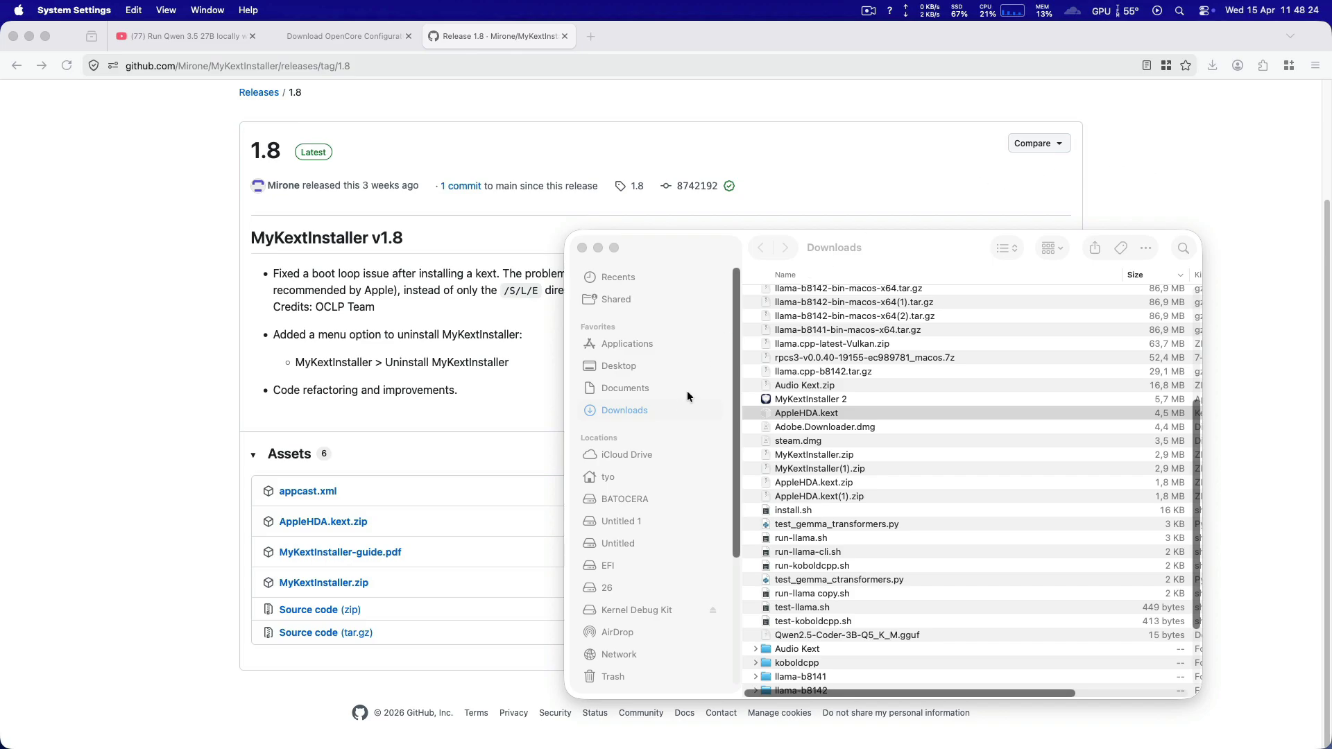
{"action": "scroll", "coordinate": [506, 477], "scroll_direction": "down", "scroll_amount": 10}
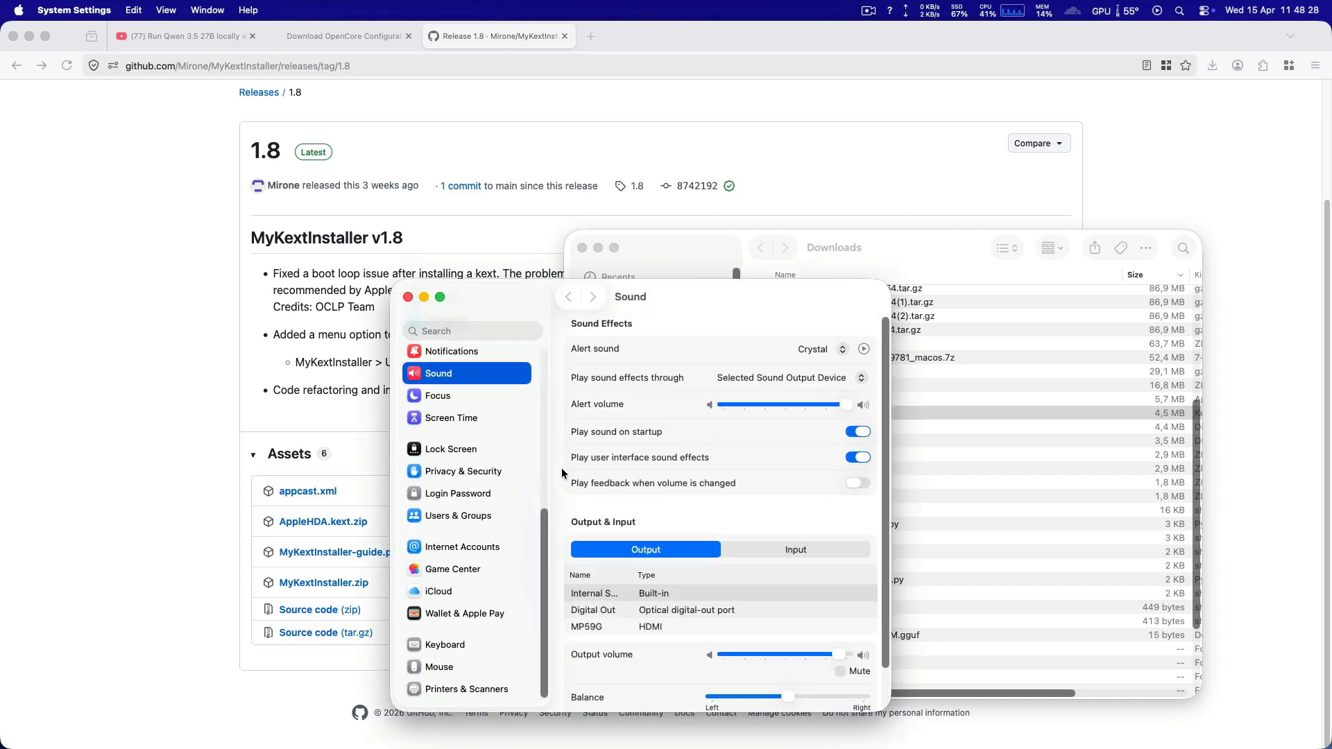
{"action": "left_click", "coordinate": [683, 599]}
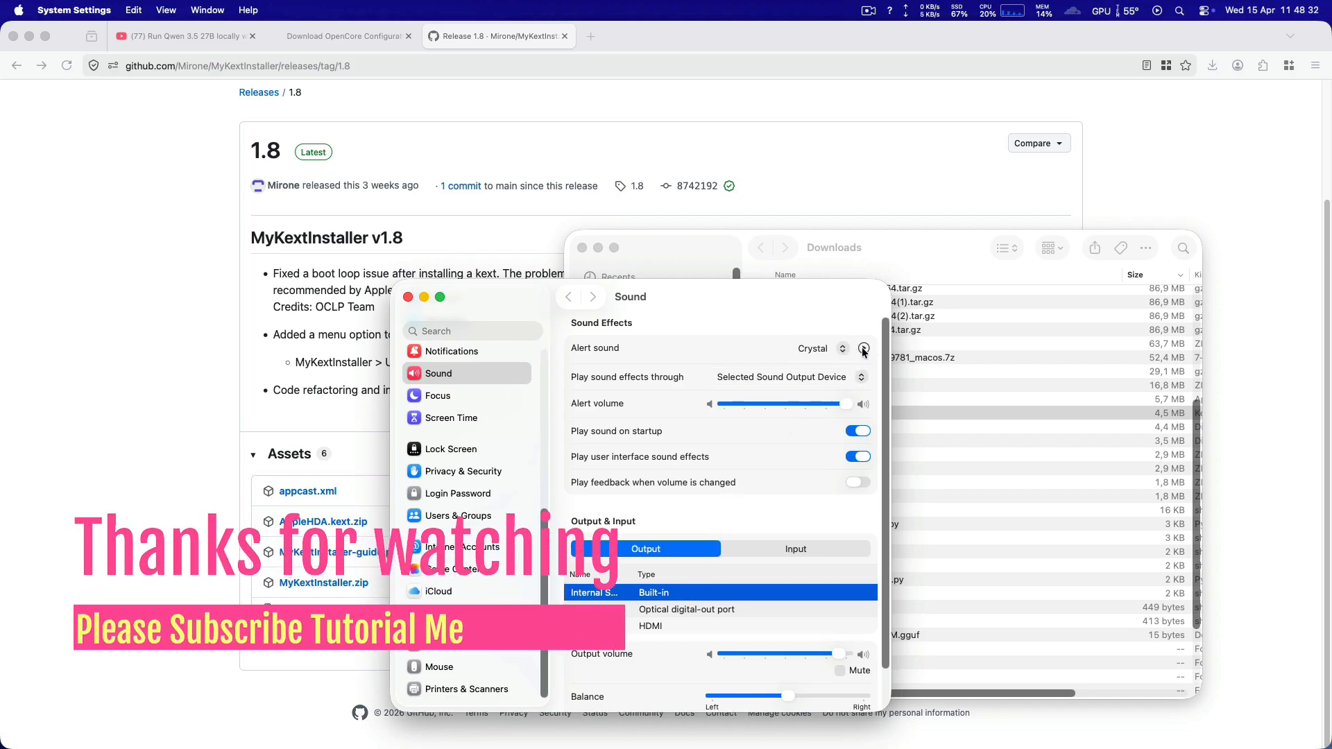
Step: Set the alert sound to Breeze and reopen the list of alert sounds
{"action": "left_click", "coordinate": [836, 349]}
{"action": "left_click", "coordinate": [810, 316]}
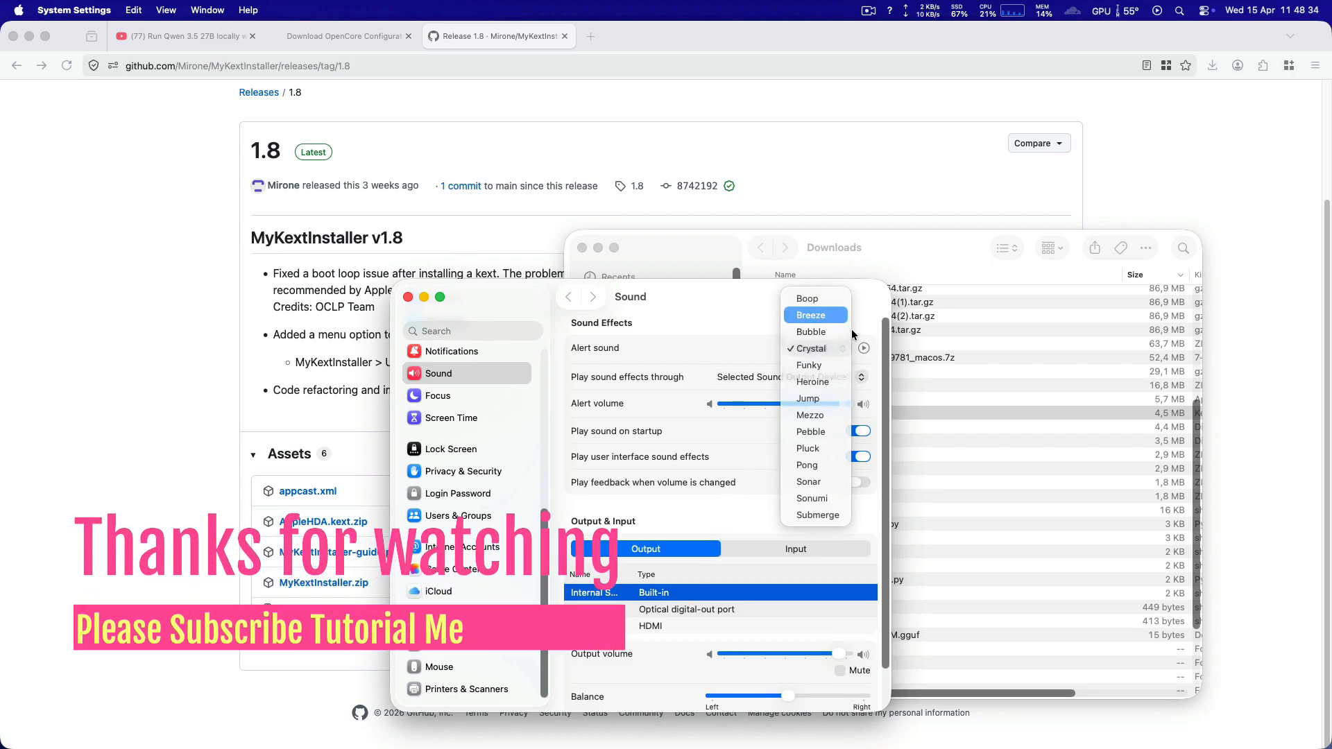
{"action": "left_click", "coordinate": [829, 348]}
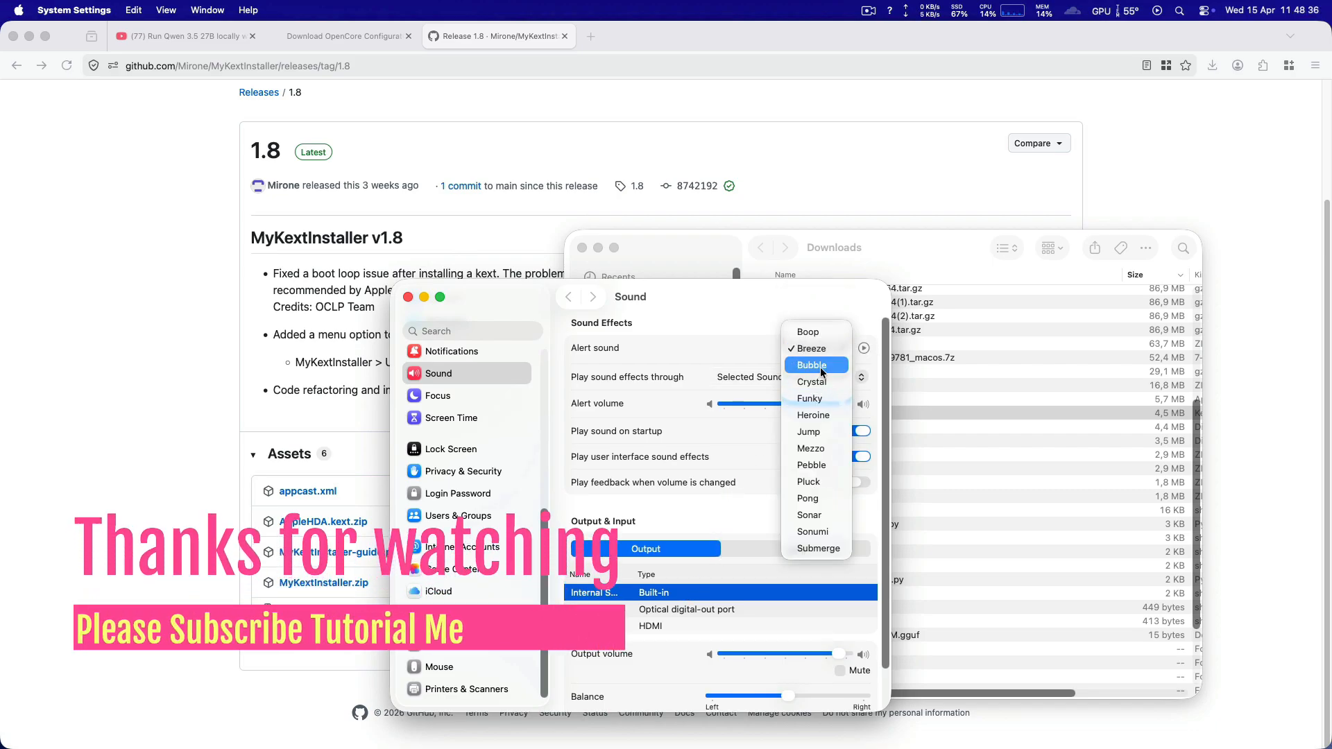